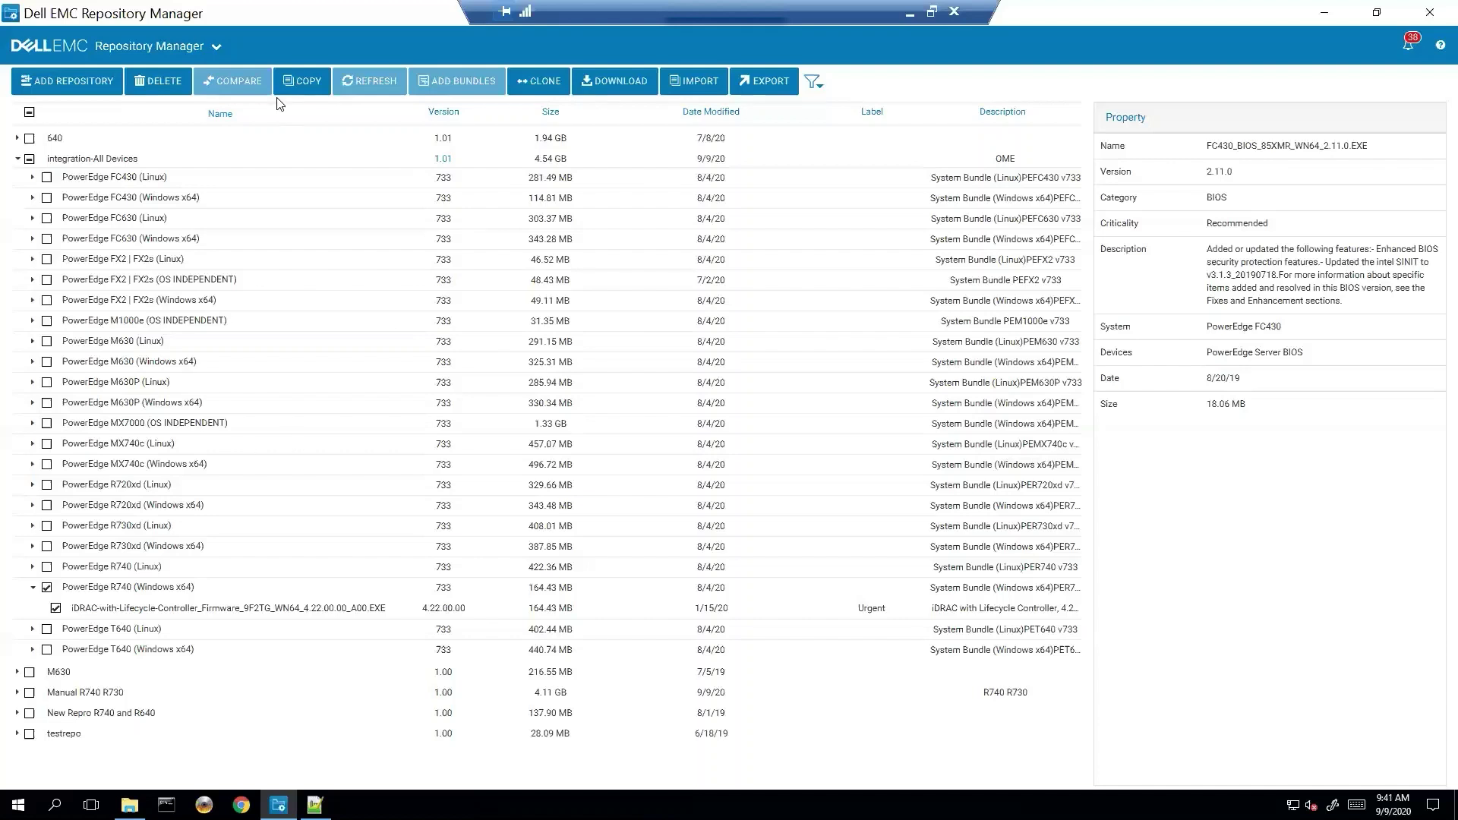
# Expand the Repository Manager header dropdown to show the View, Manage and Help and Support navigation panel.
pyautogui.click(216, 49)
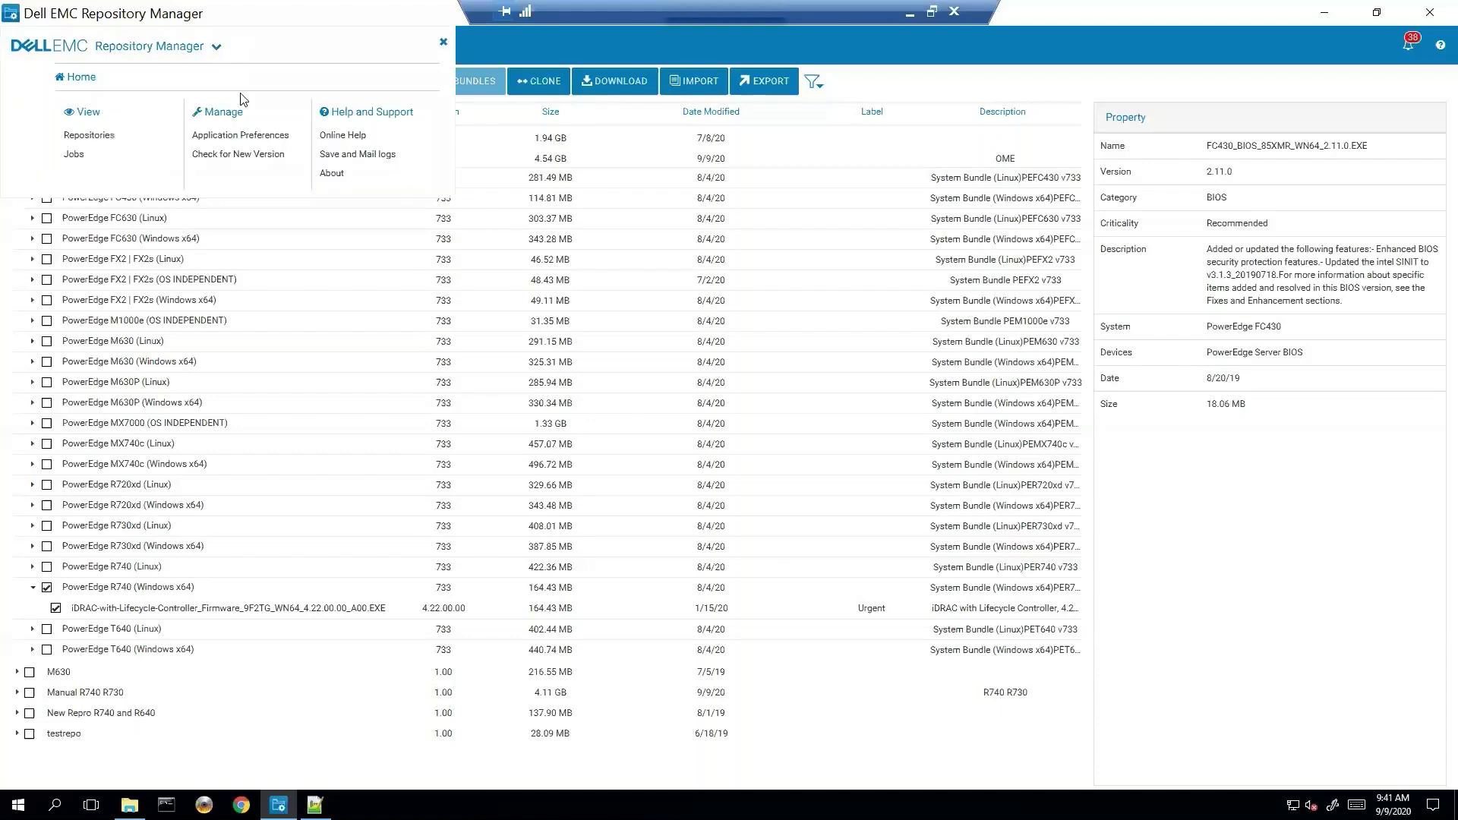
# Review the installed plug-in versions on the Application Preferences Plug-ins page, then close preferences.
pyautogui.click(225, 137)
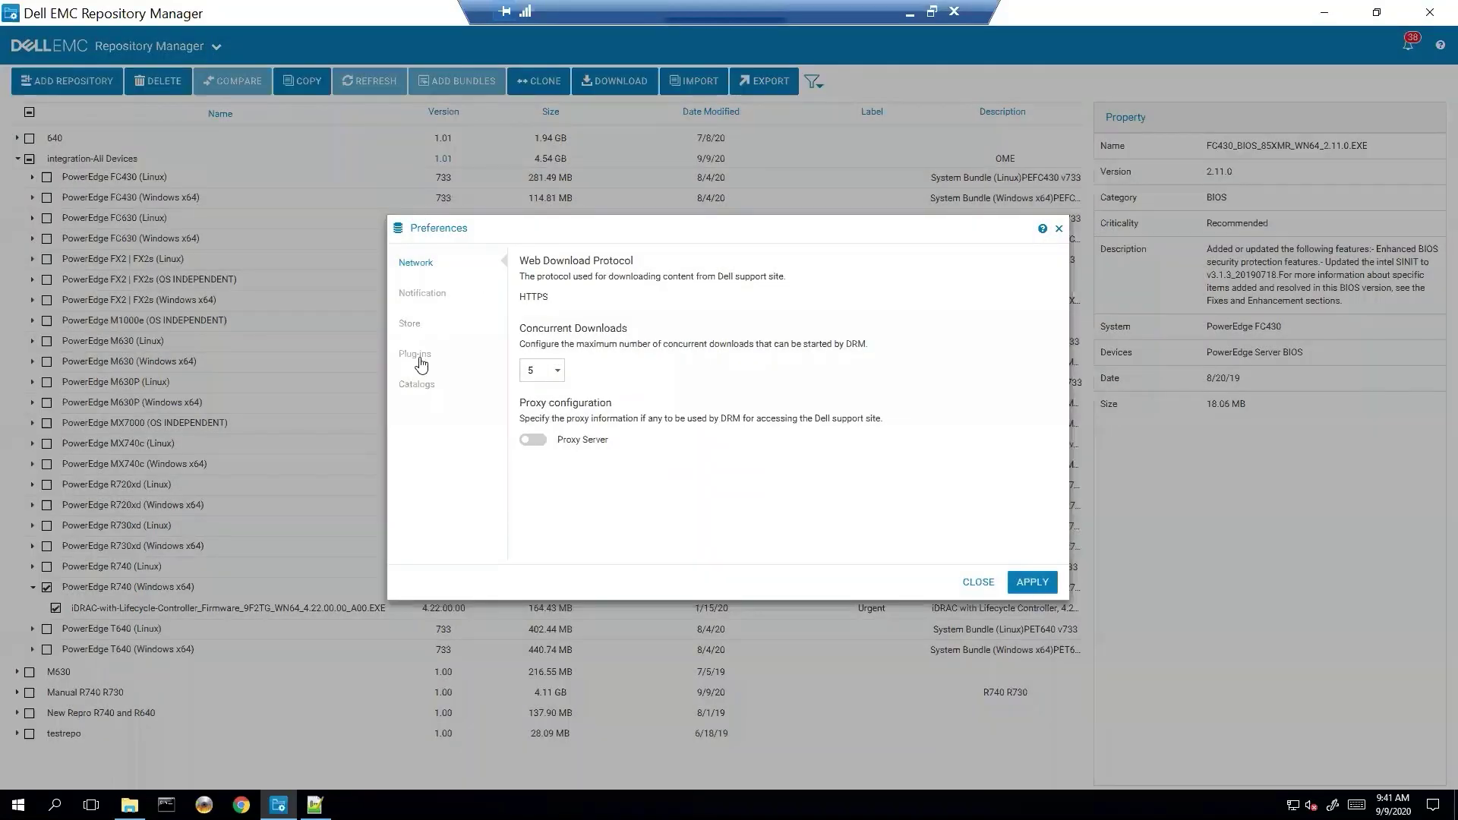
pyautogui.click(420, 358)
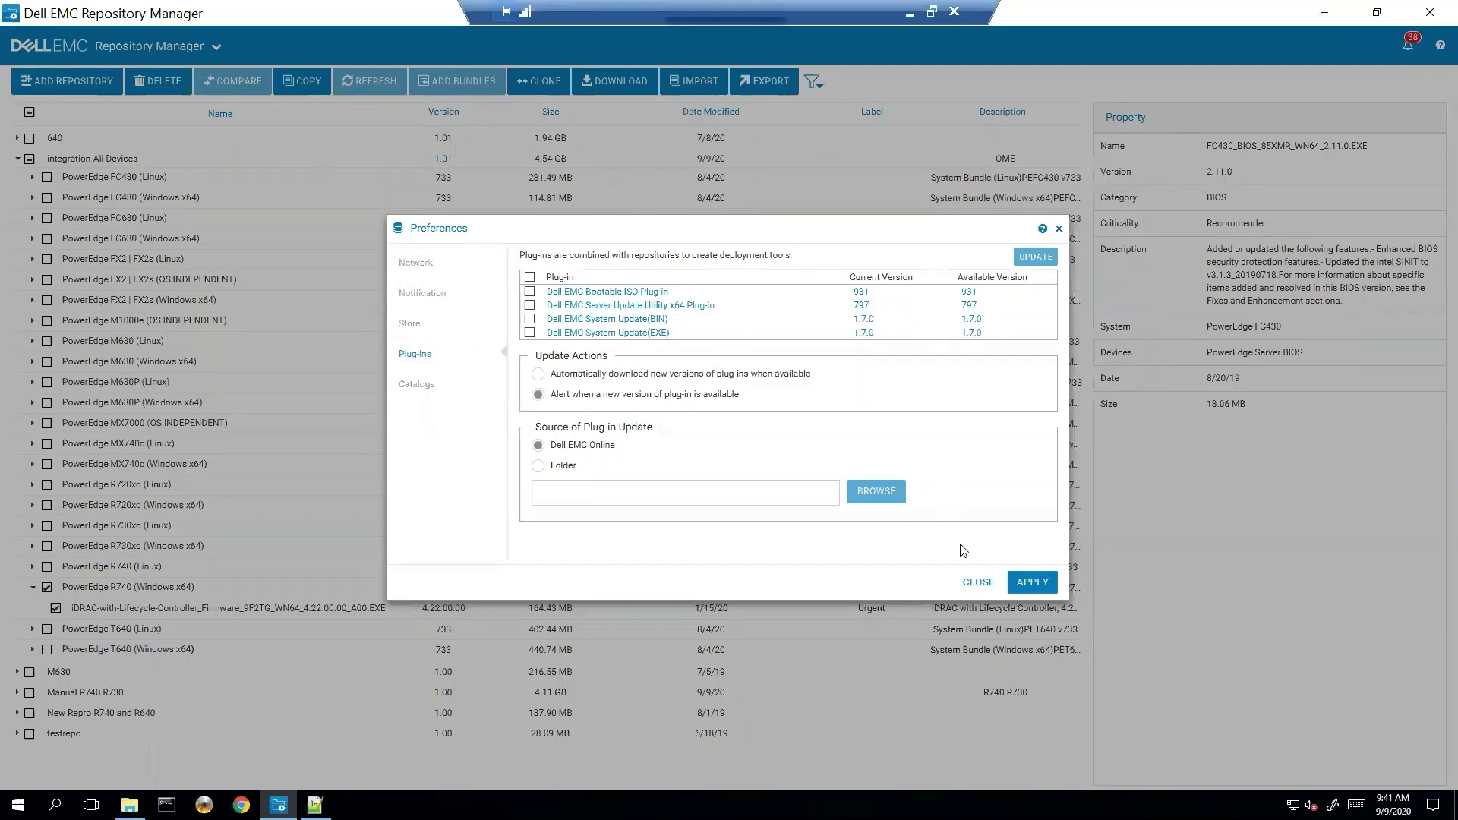
pyautogui.click(978, 583)
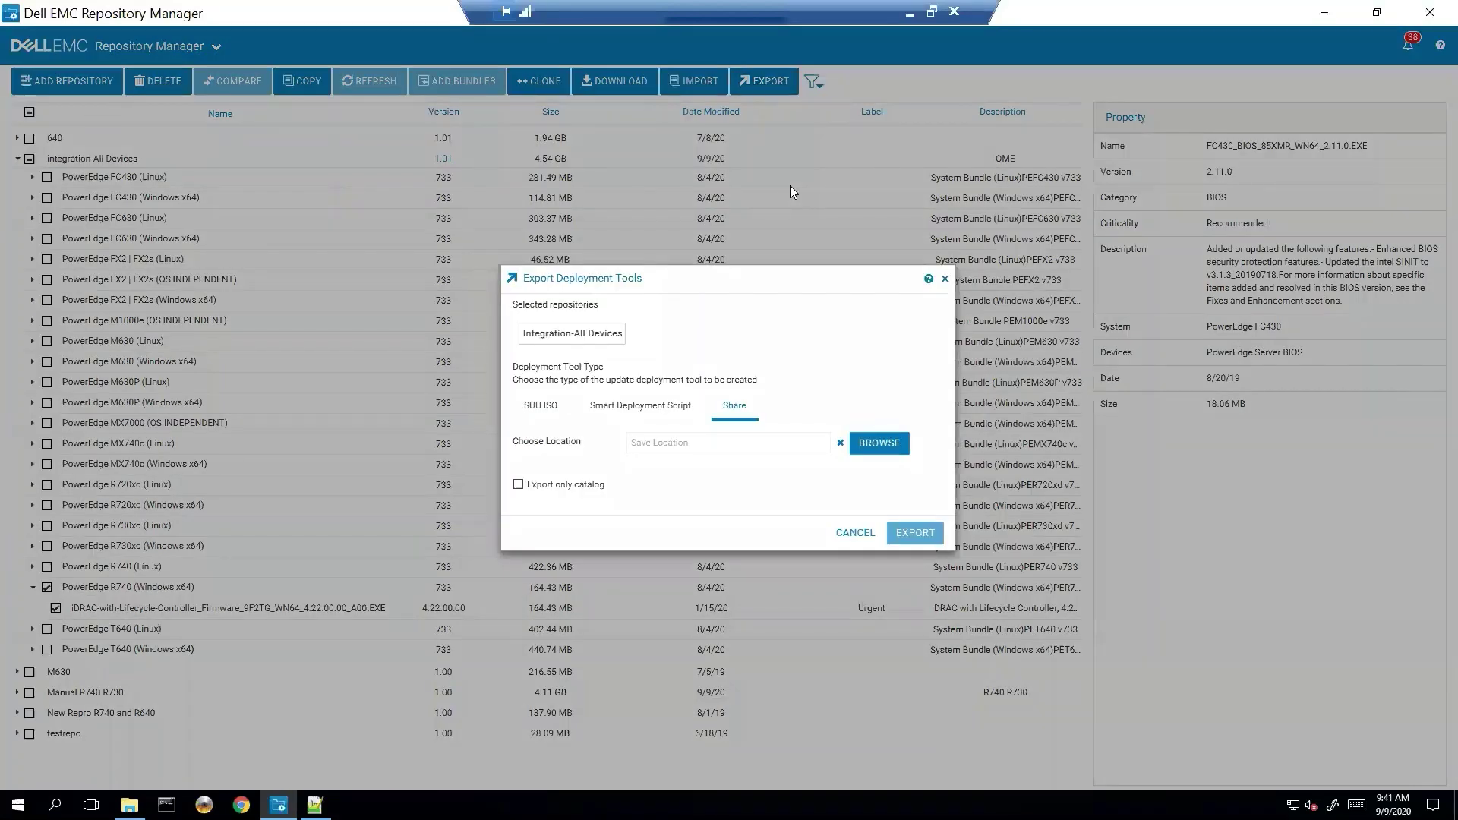
# Choose Smart Deployment Script with Windows script type and browse C:\scripts\ for the pre-script.
pyautogui.click(650, 408)
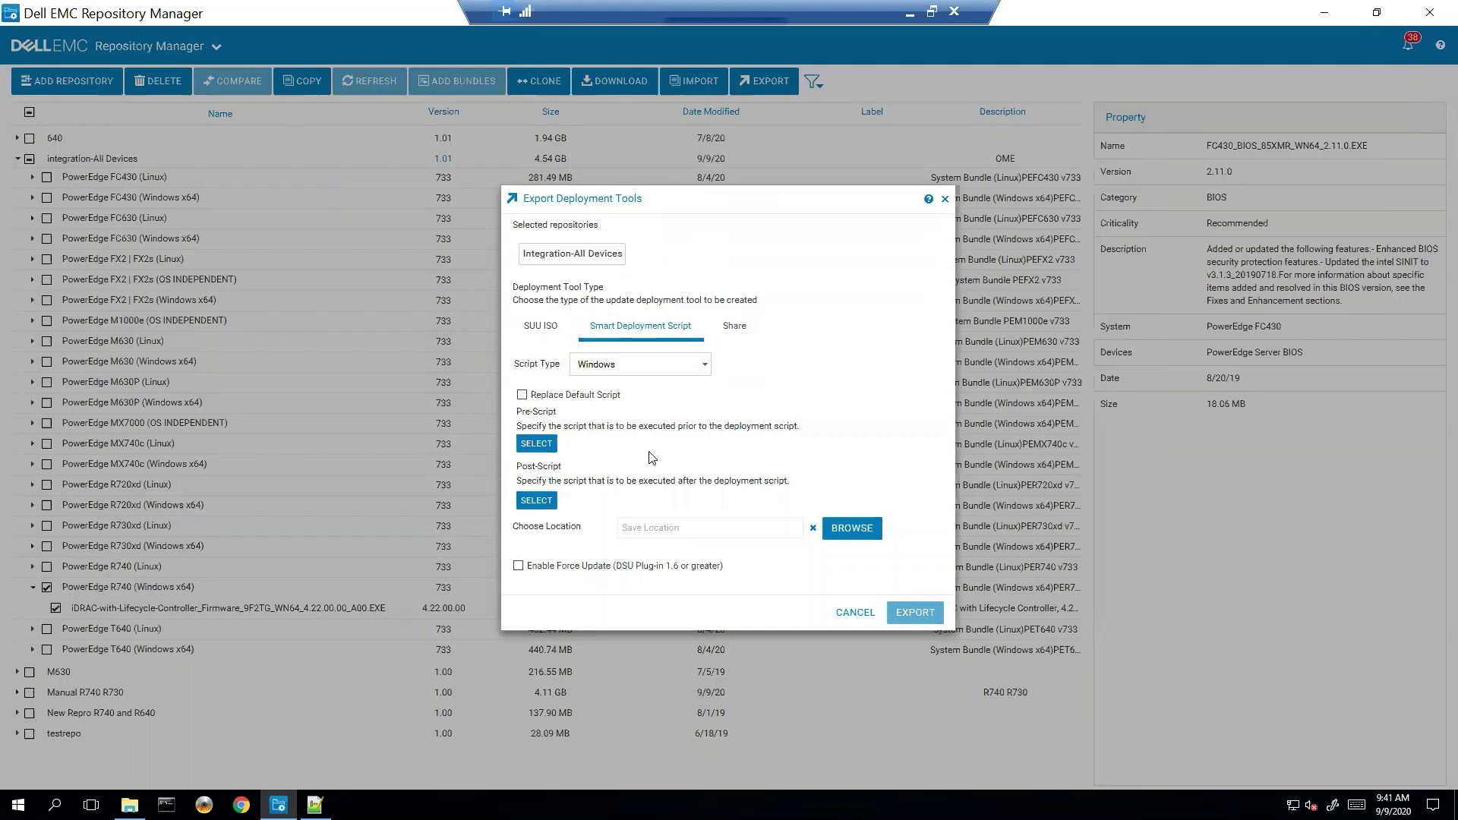
pyautogui.click(538, 444)
# Set C:\scripts\PreScript.bat as the pre-script and PostScript.bat as the post-script.
pyautogui.click(744, 363)
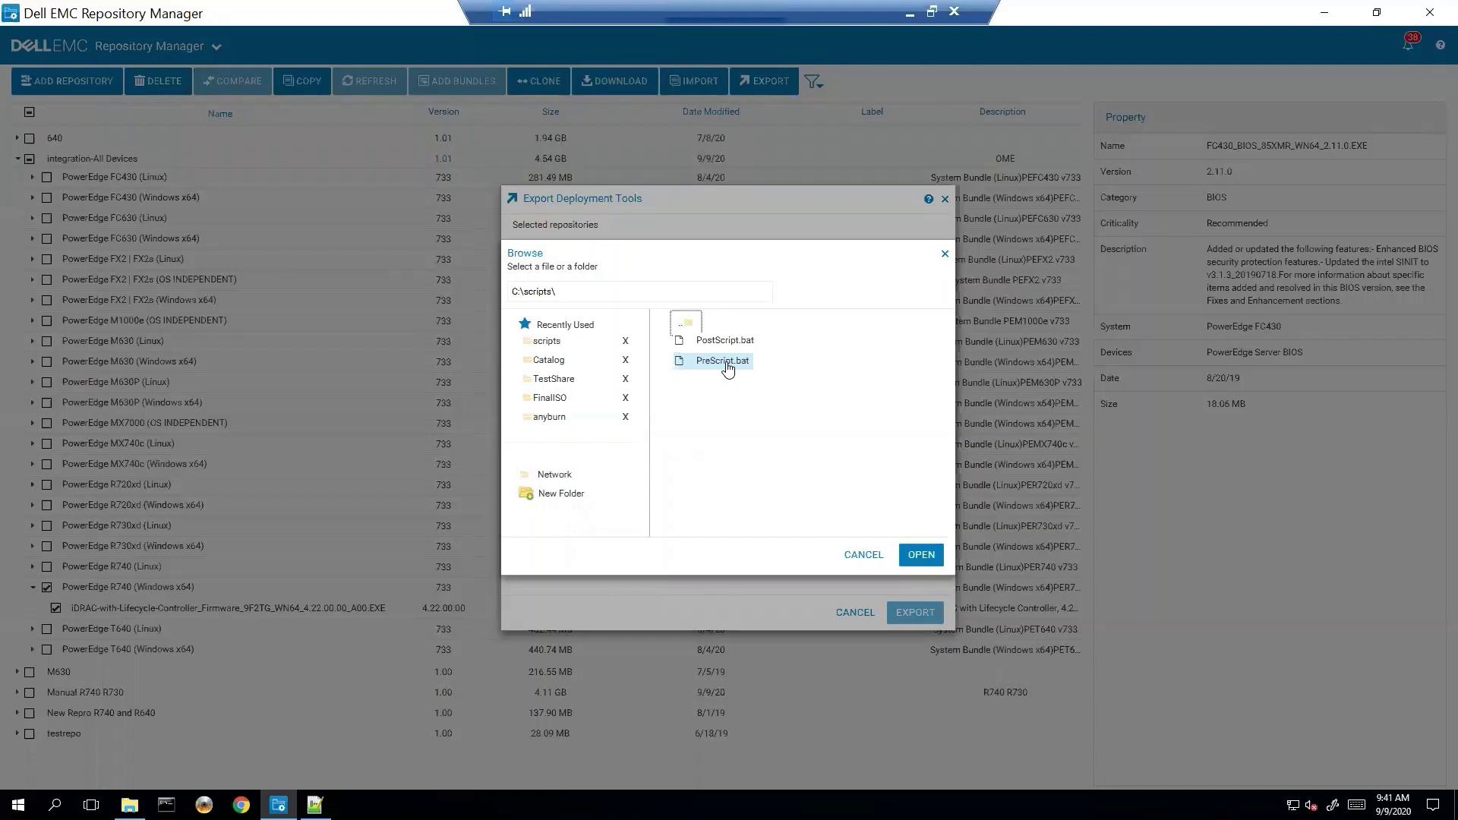
pyautogui.click(727, 367)
pyautogui.click(921, 555)
pyautogui.click(536, 500)
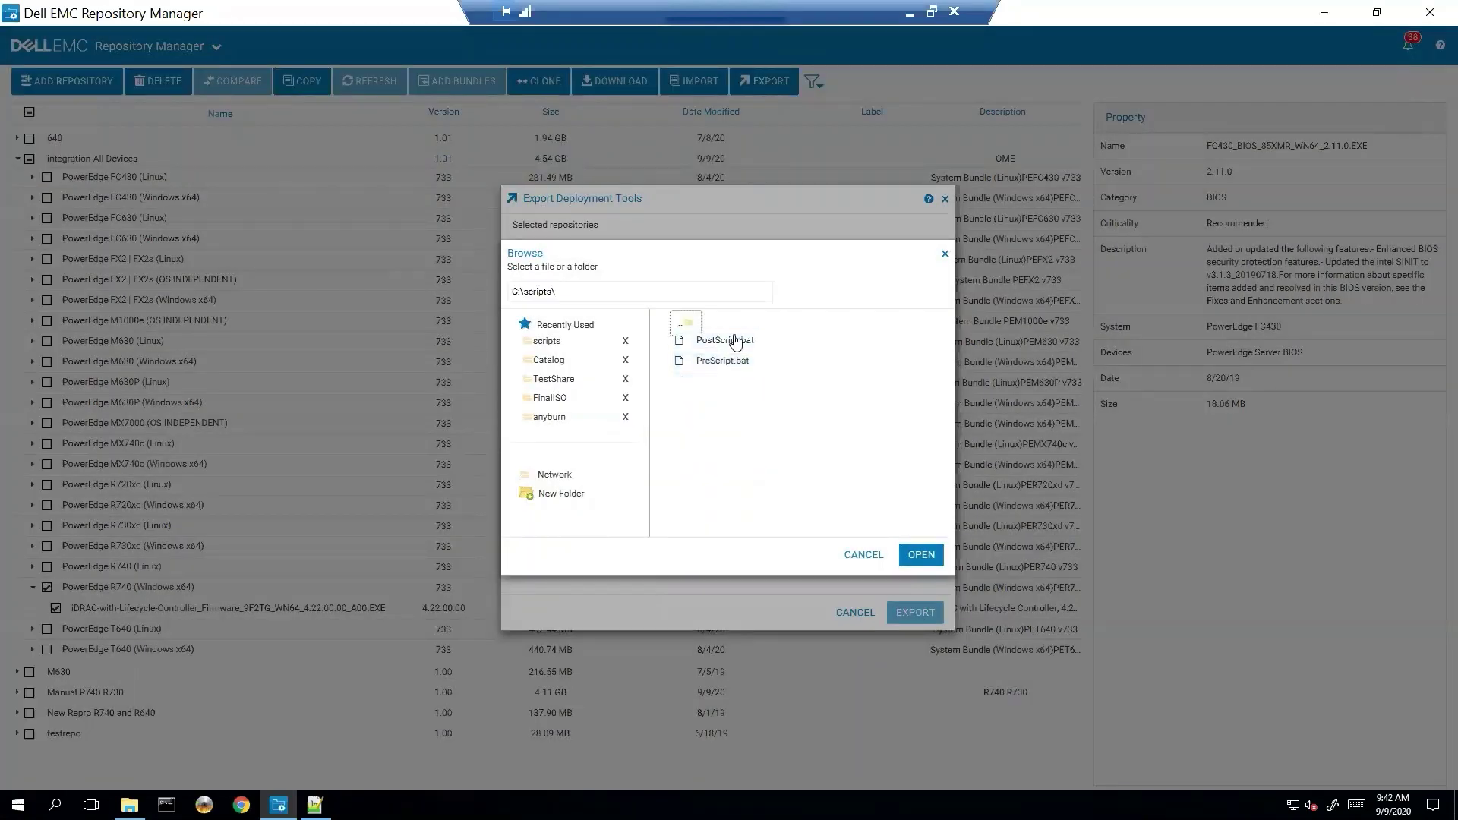
pyautogui.click(720, 341)
pyautogui.click(923, 567)
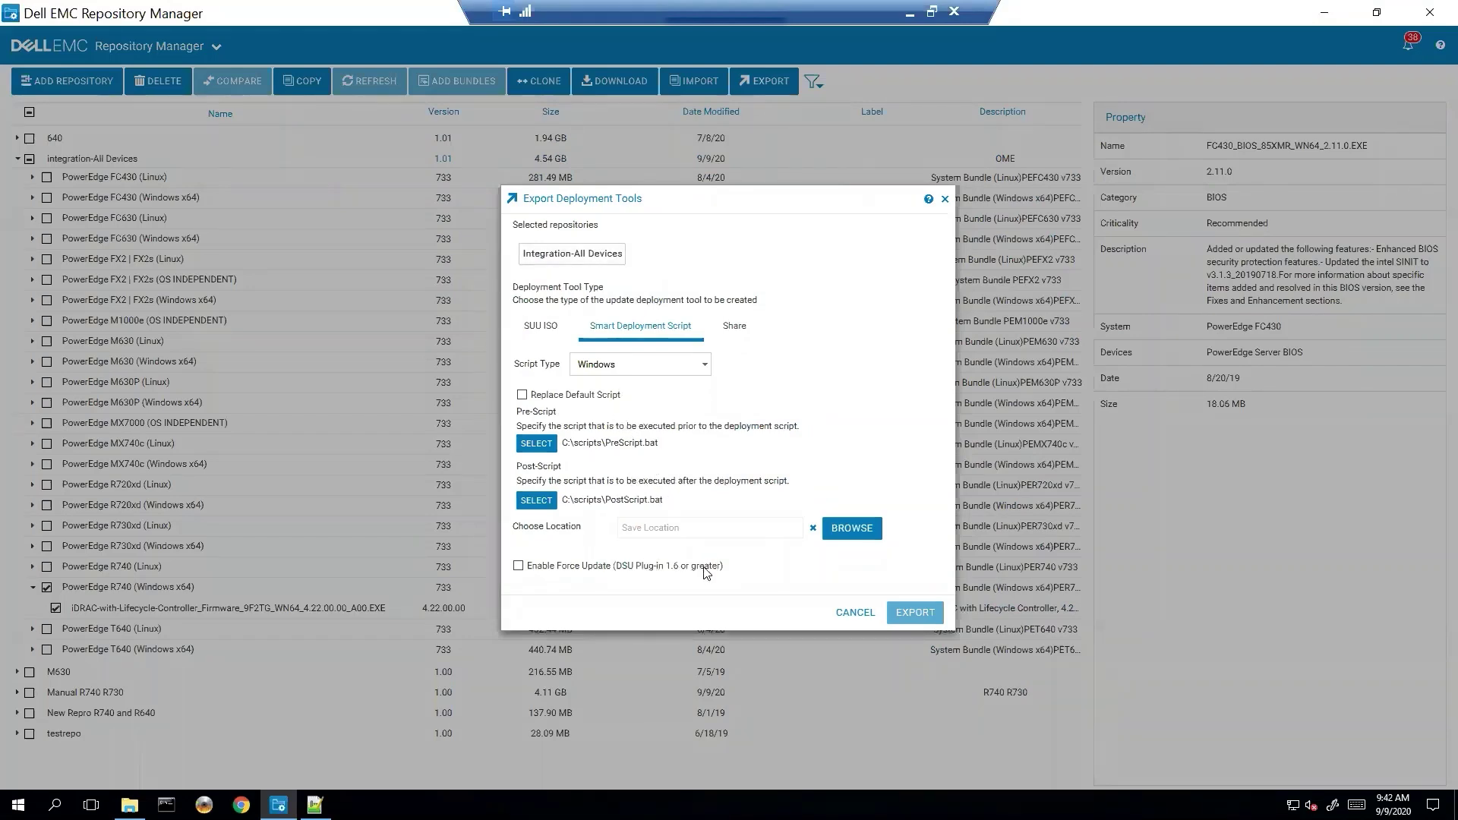
# Set C:\SmartISO as the save location and start the export.
pyautogui.click(846, 531)
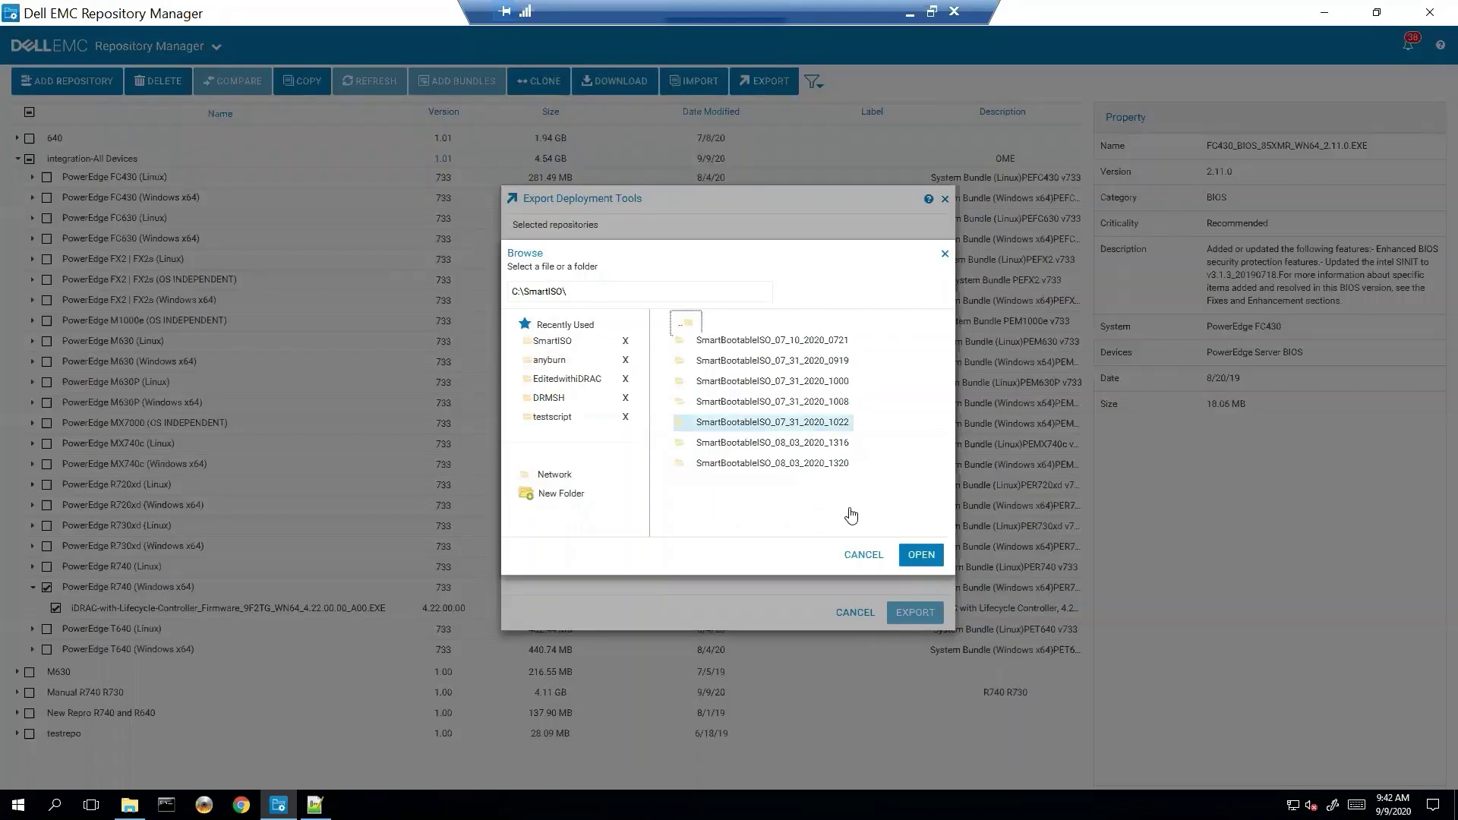
pyautogui.click(912, 561)
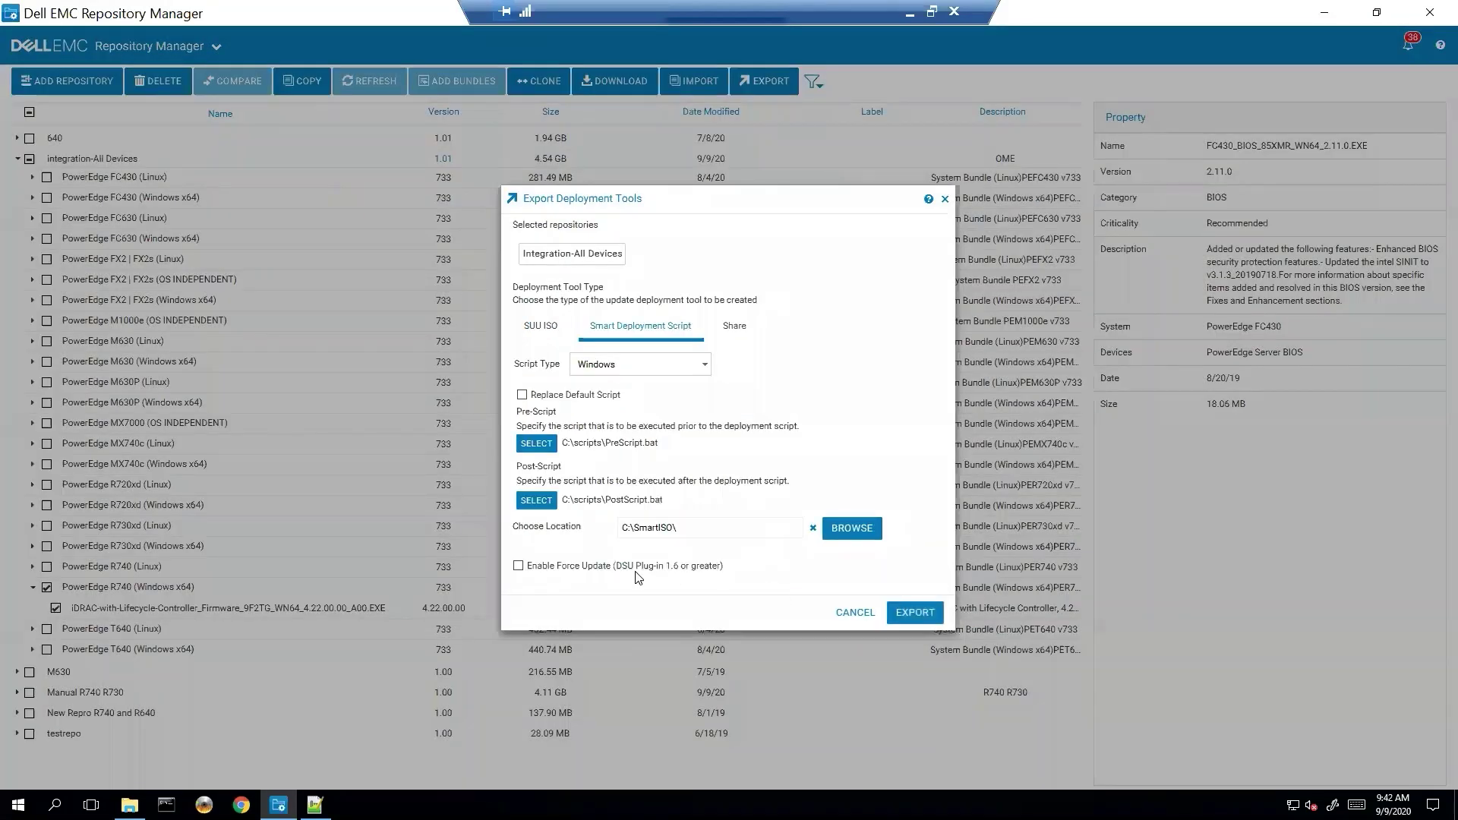
pyautogui.click(912, 621)
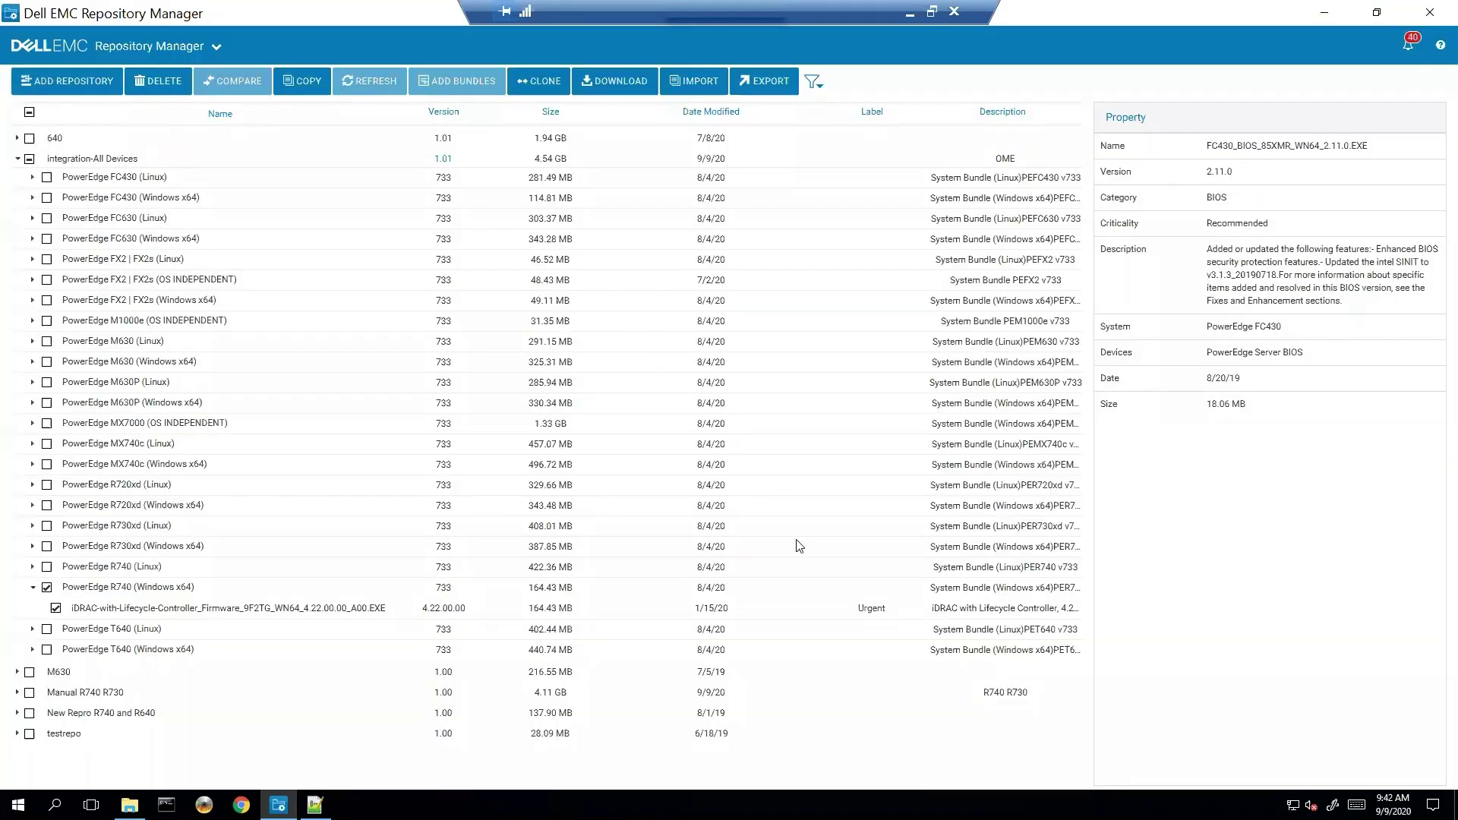
# In Jobs, sort by status and show the SmartDeploymentScript_09/09/2020_09:42 job's log.
pyautogui.click(216, 47)
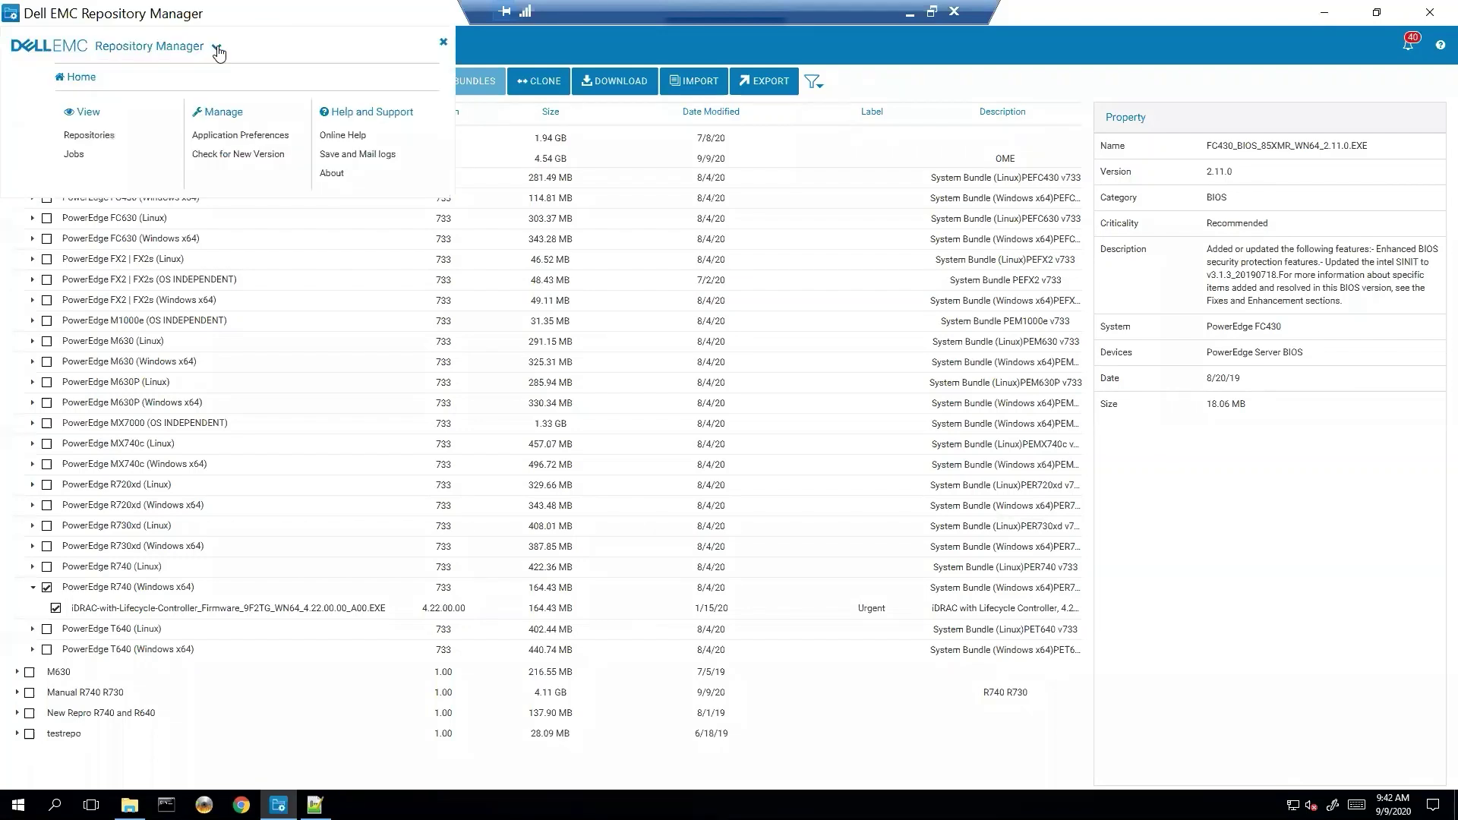
pyautogui.click(74, 155)
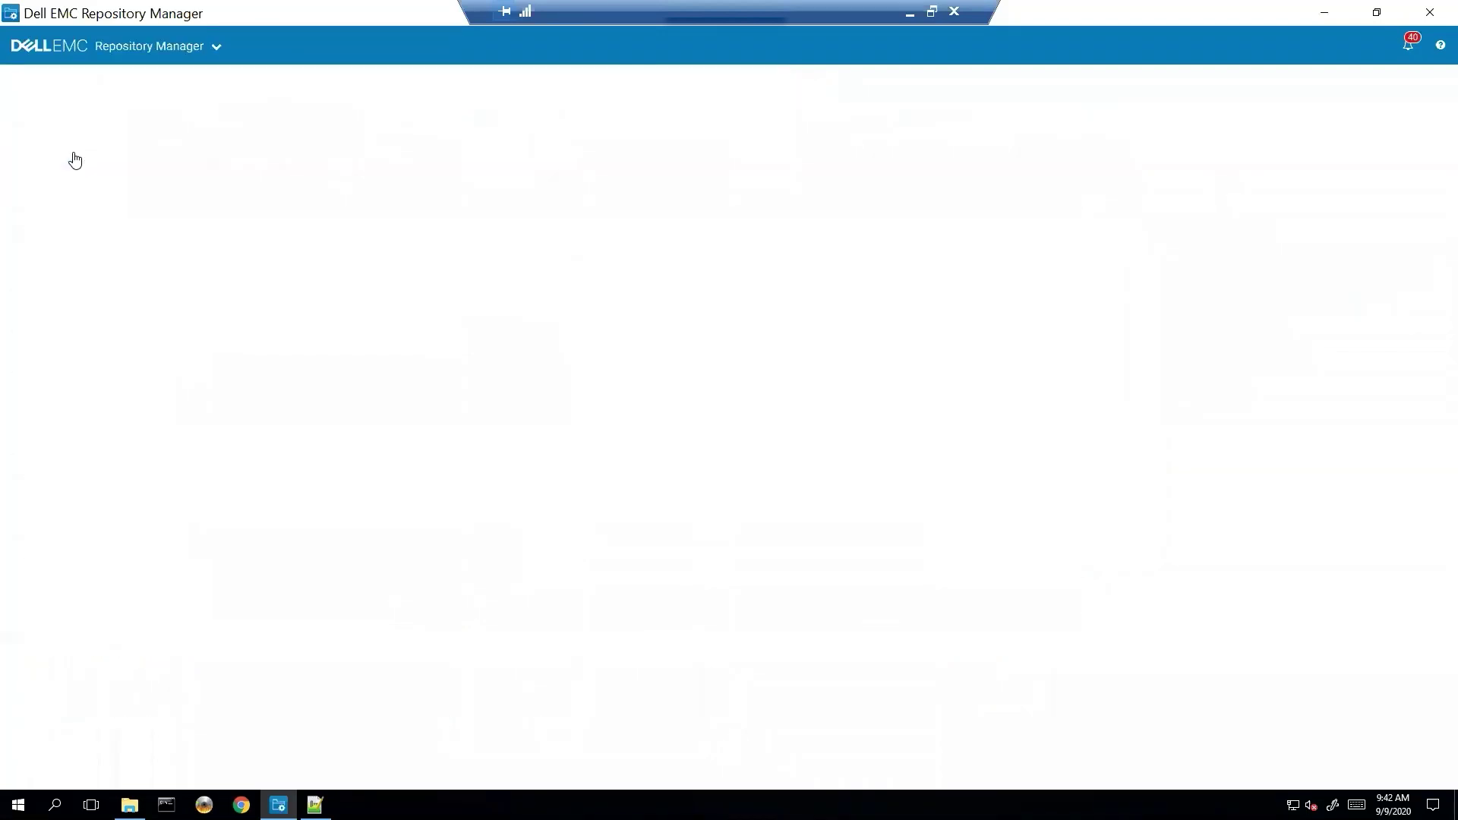
pyautogui.click(588, 132)
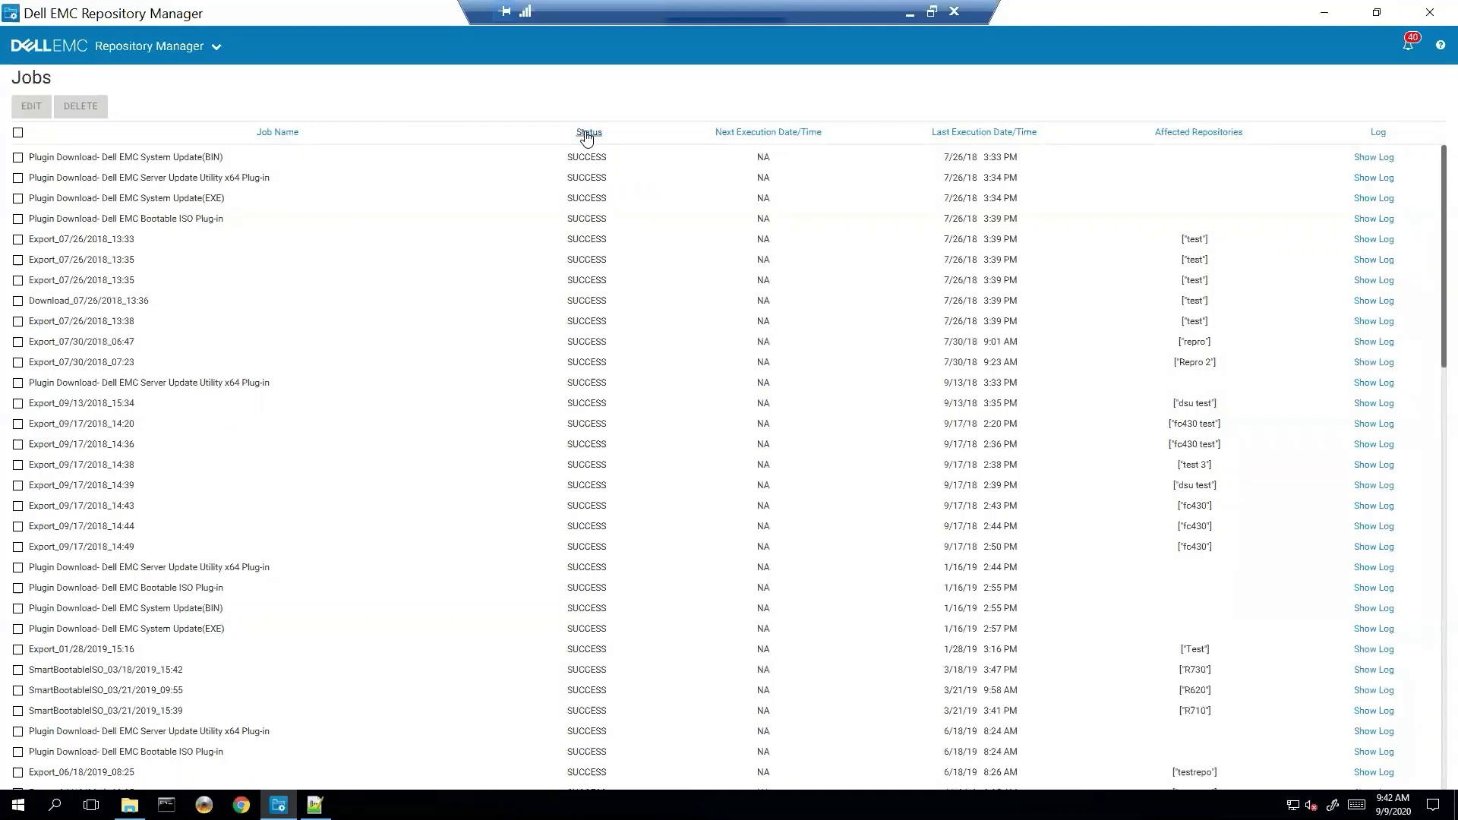
pyautogui.click(587, 134)
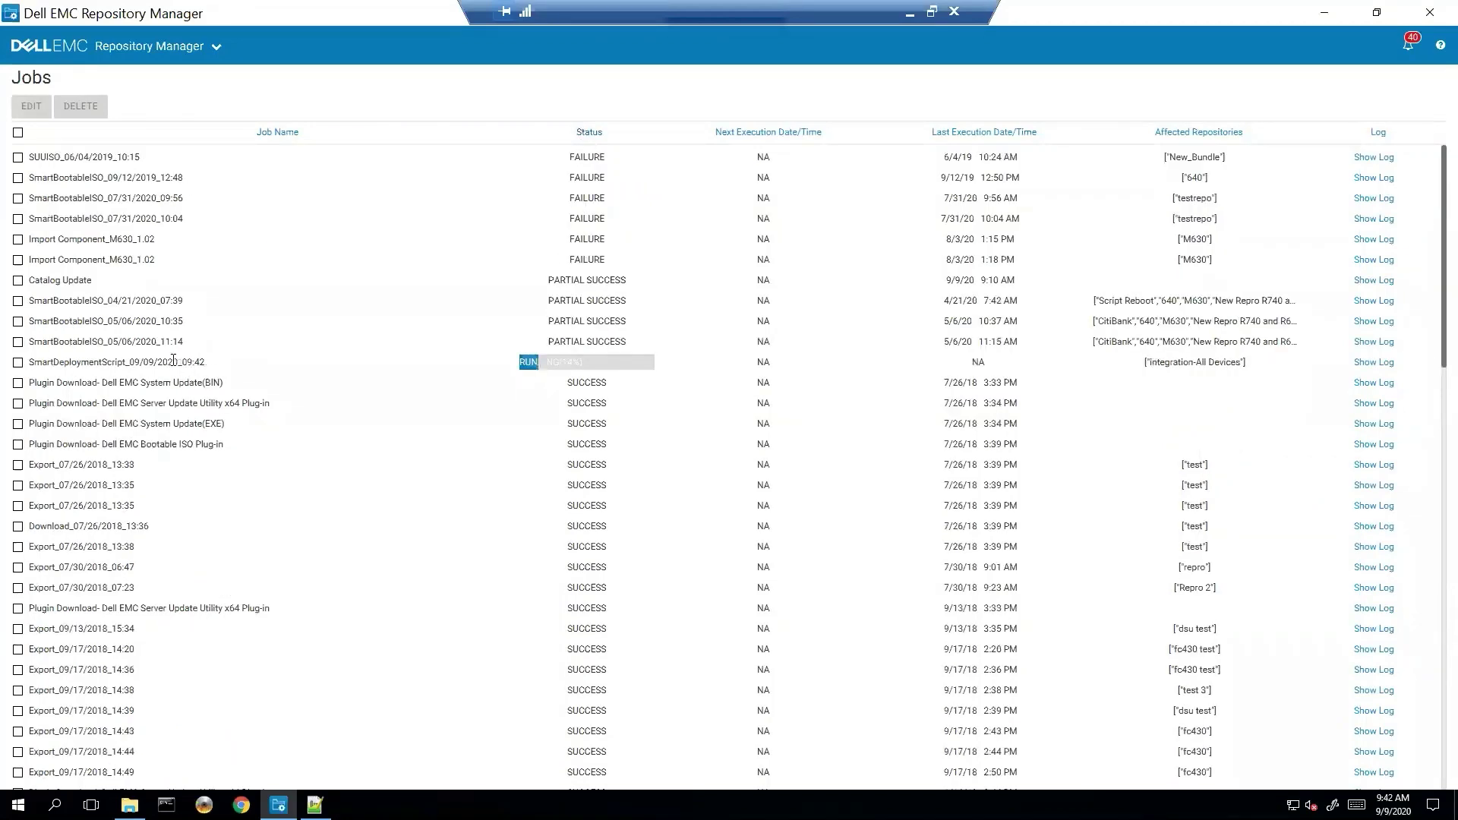
pyautogui.click(18, 363)
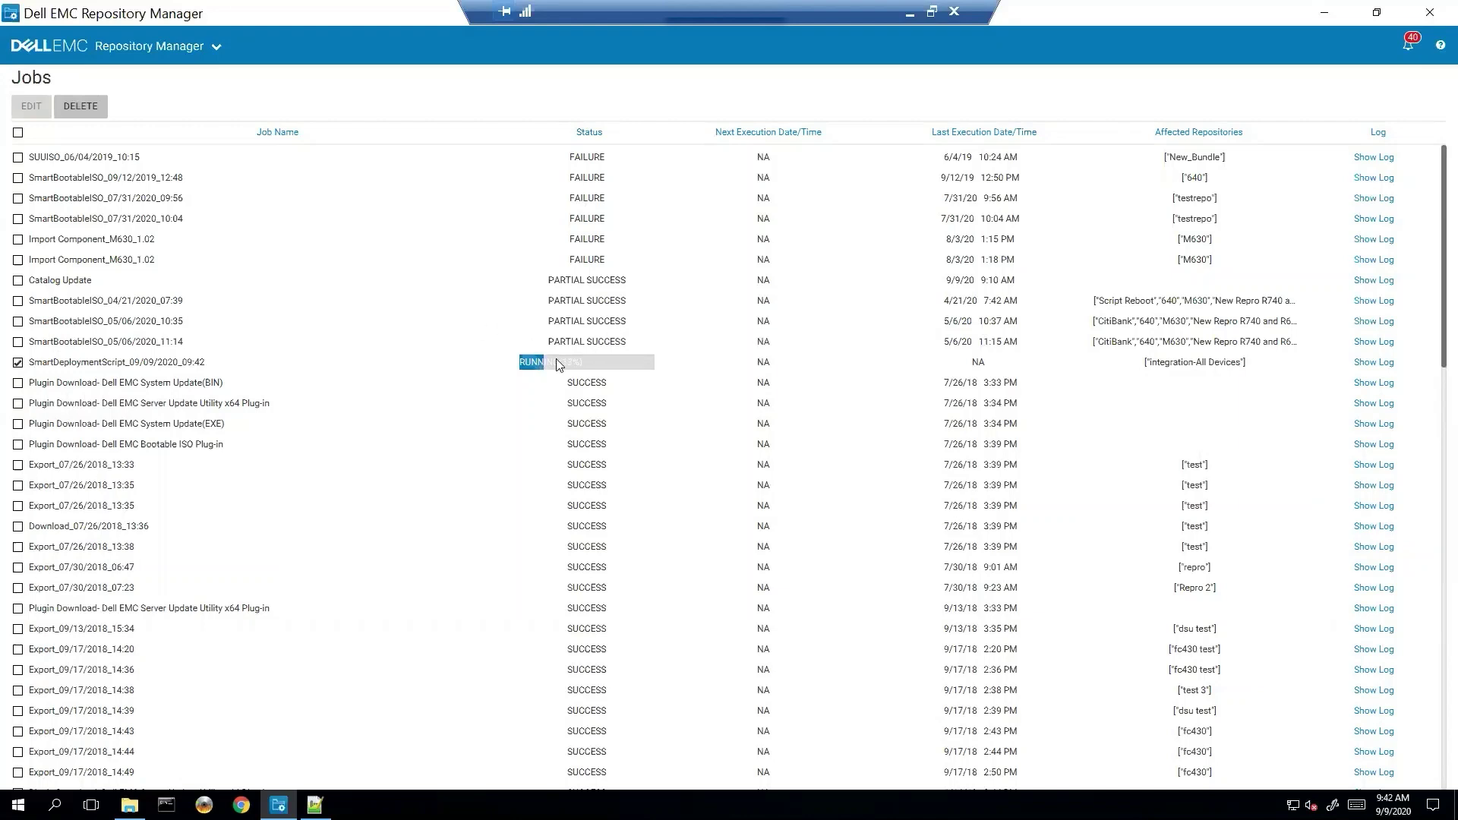
pyautogui.click(1366, 365)
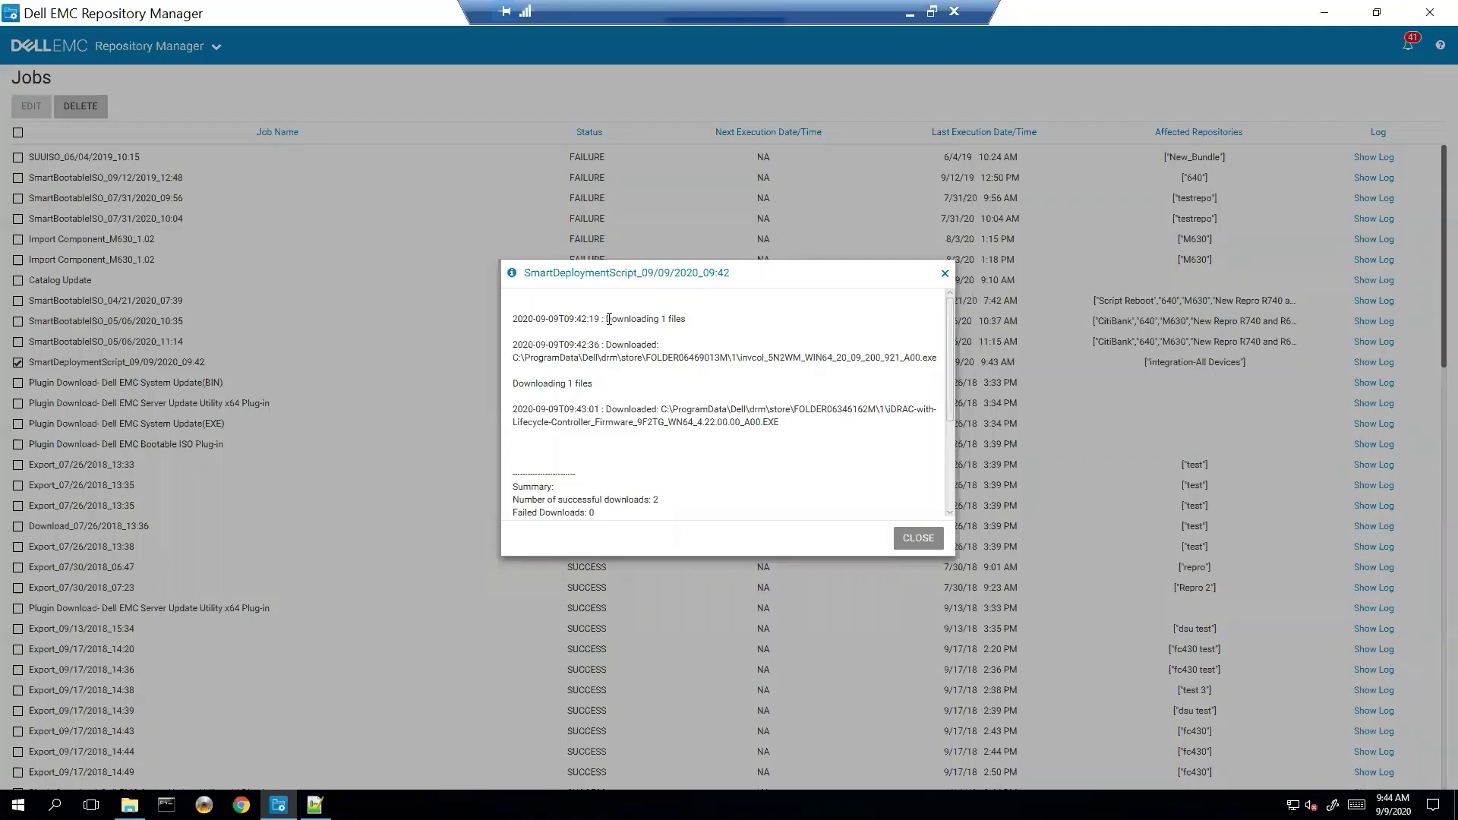
# Check the log's two successful downloads and the Files upload to C:\SmartISO line, then close it.
pyautogui.moveTo(604, 318); pyautogui.dragTo(688, 317)
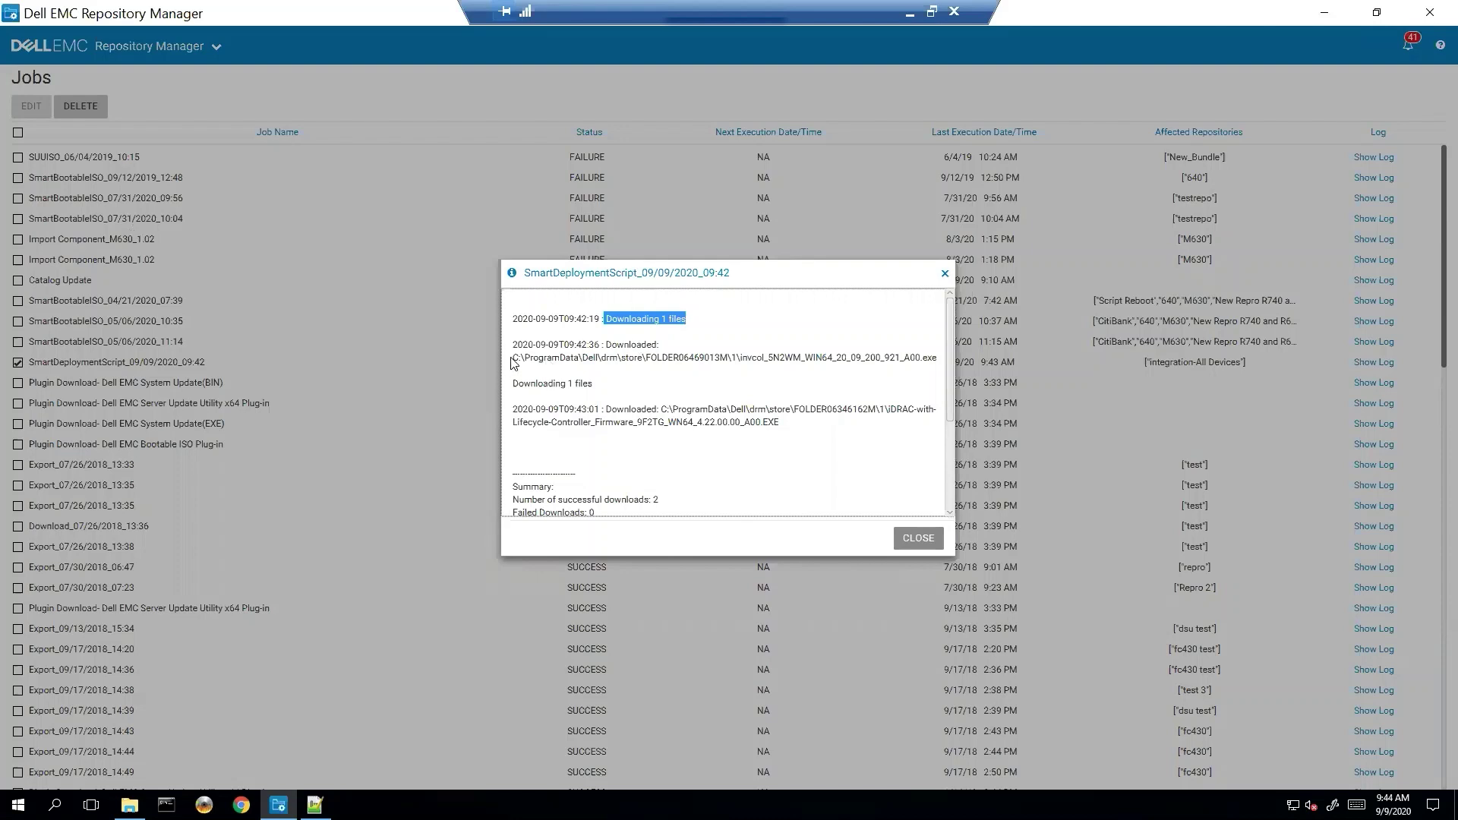
pyautogui.moveTo(512, 357); pyautogui.dragTo(939, 358)
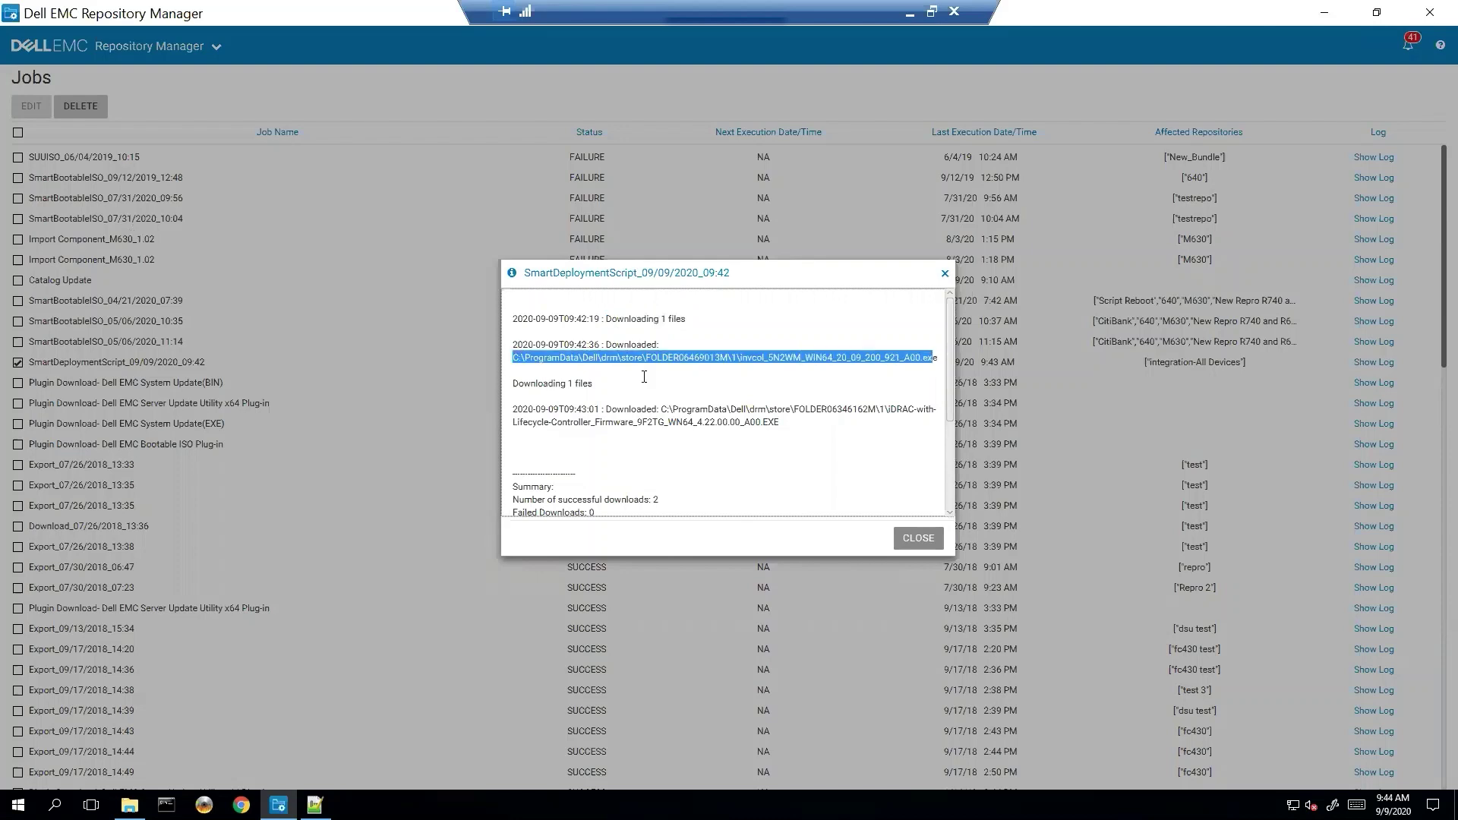
pyautogui.click(524, 395)
pyautogui.scroll(-1, 523, 408)
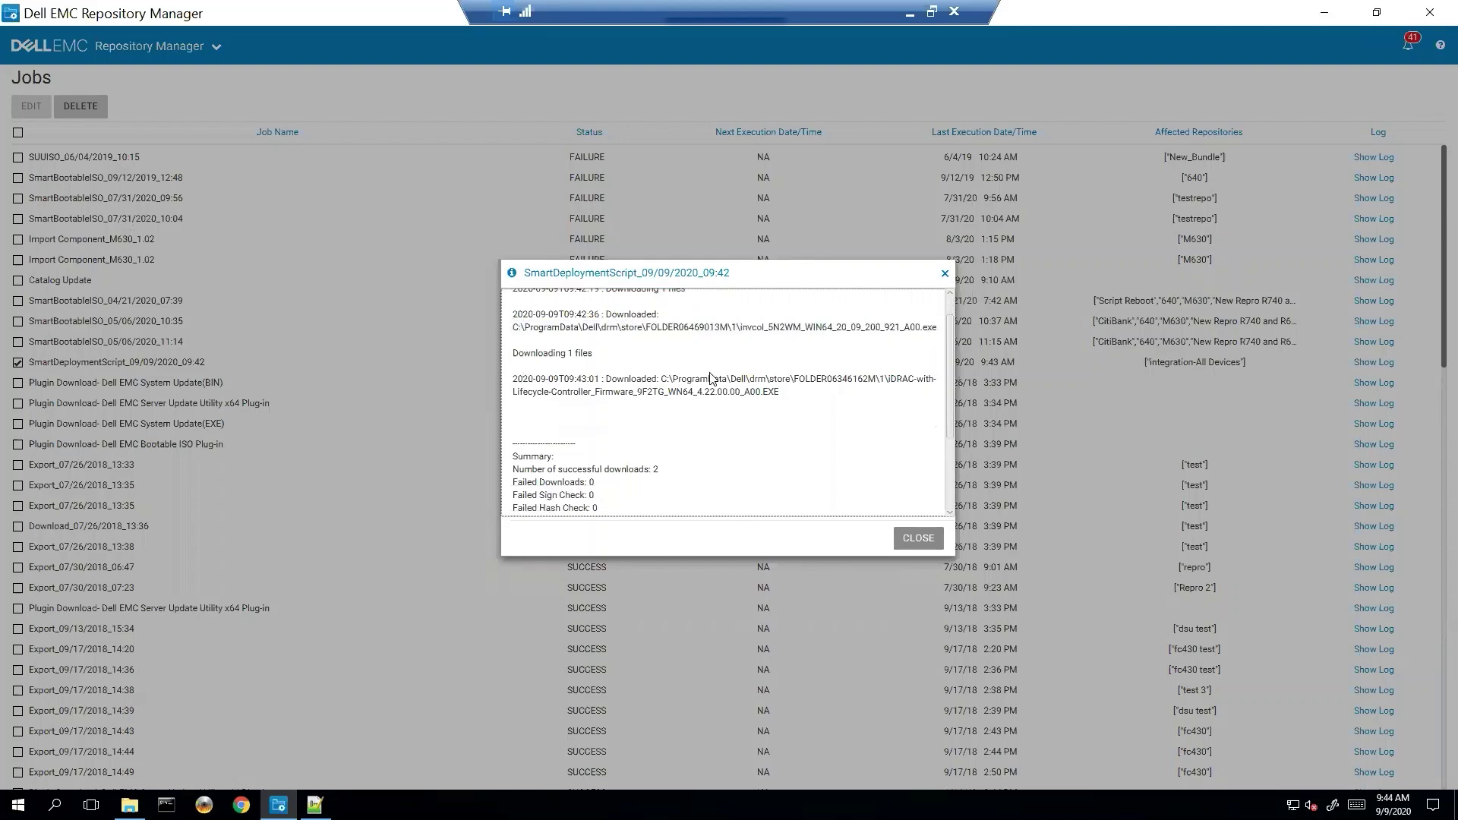
pyautogui.moveTo(673, 378); pyautogui.dragTo(779, 393)
pyautogui.scroll(-1, 635, 419)
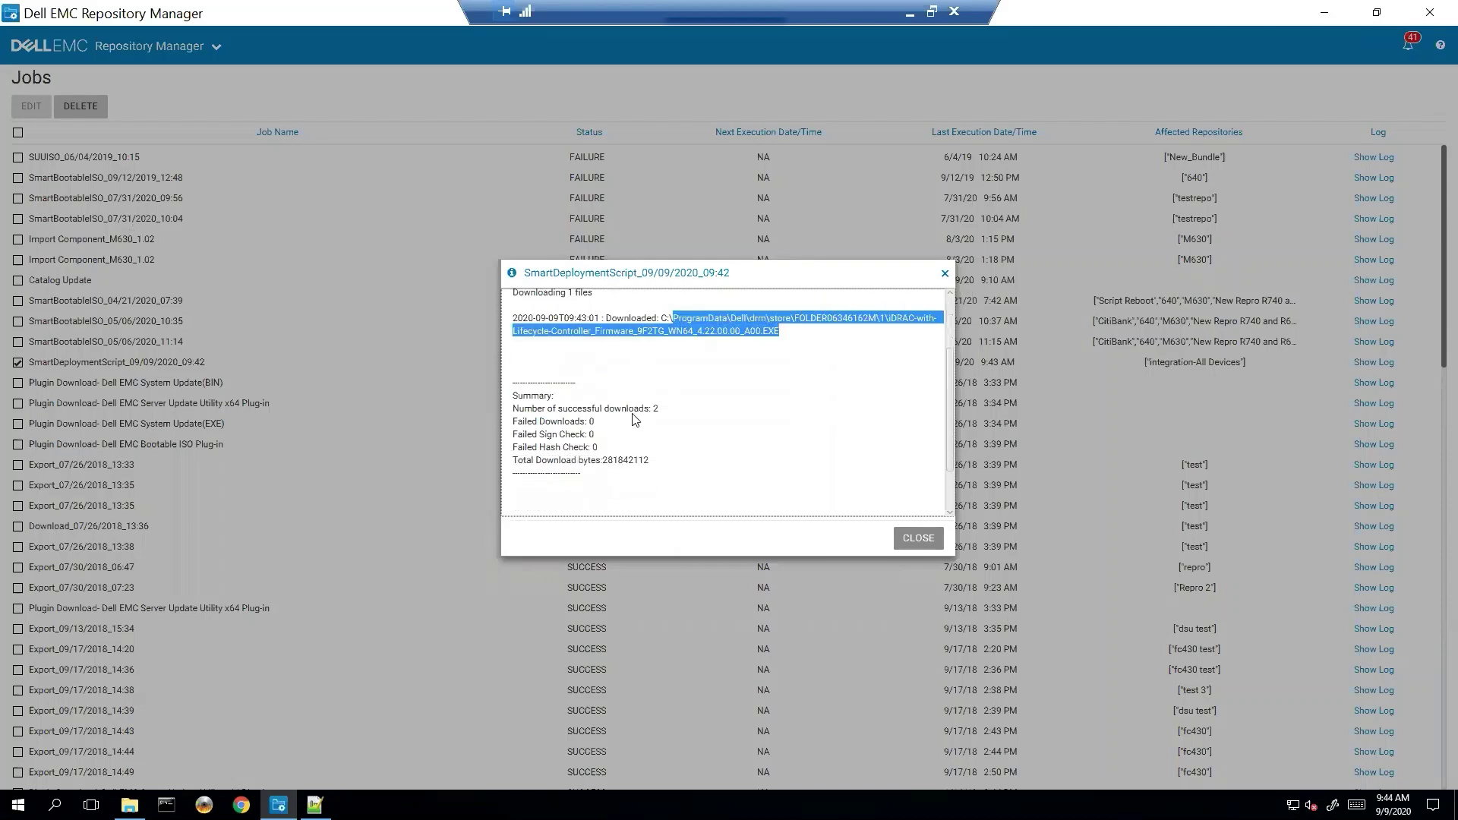
pyautogui.scroll(-2, 630, 422)
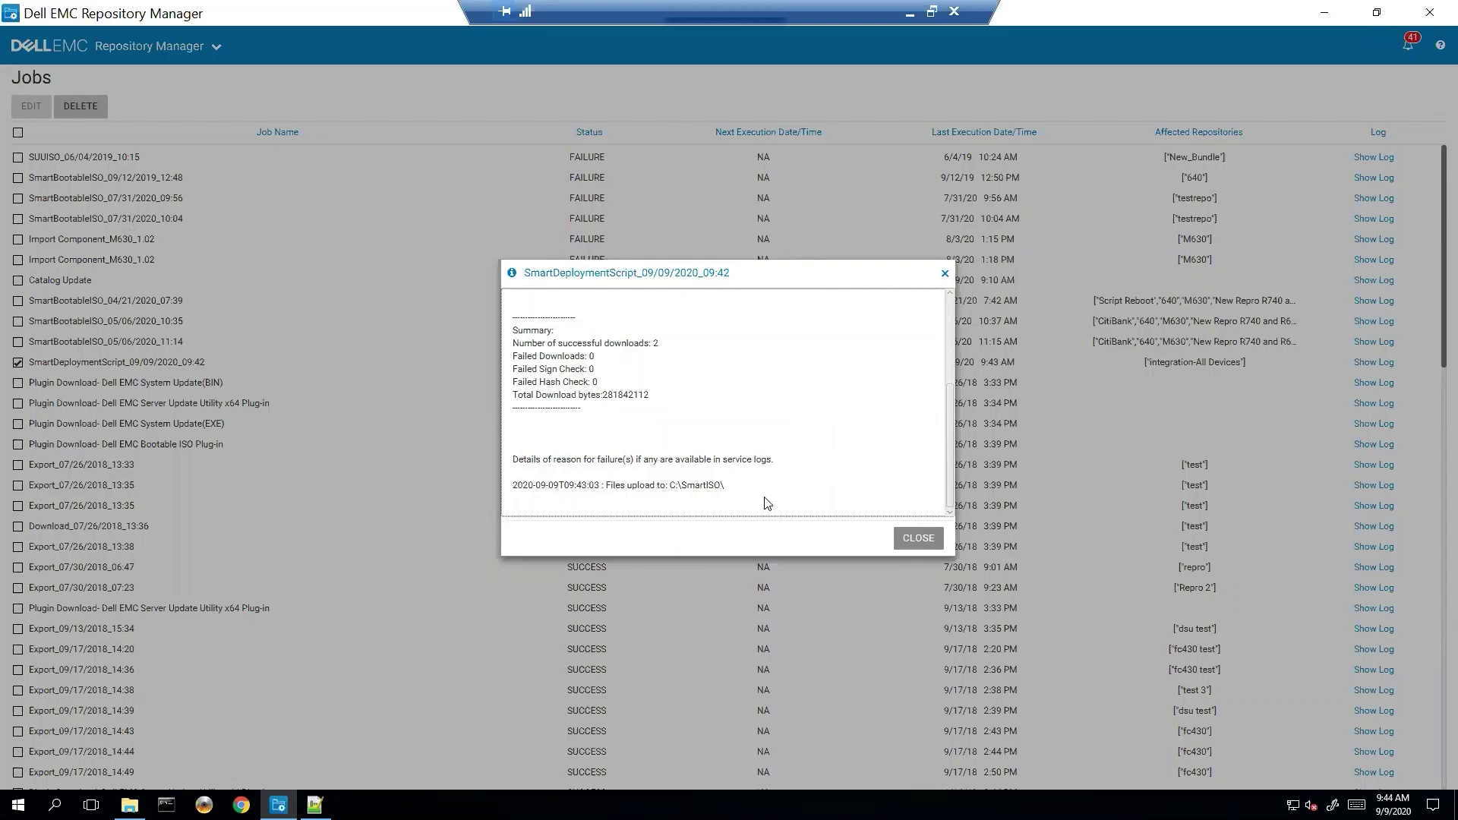
pyautogui.click(938, 542)
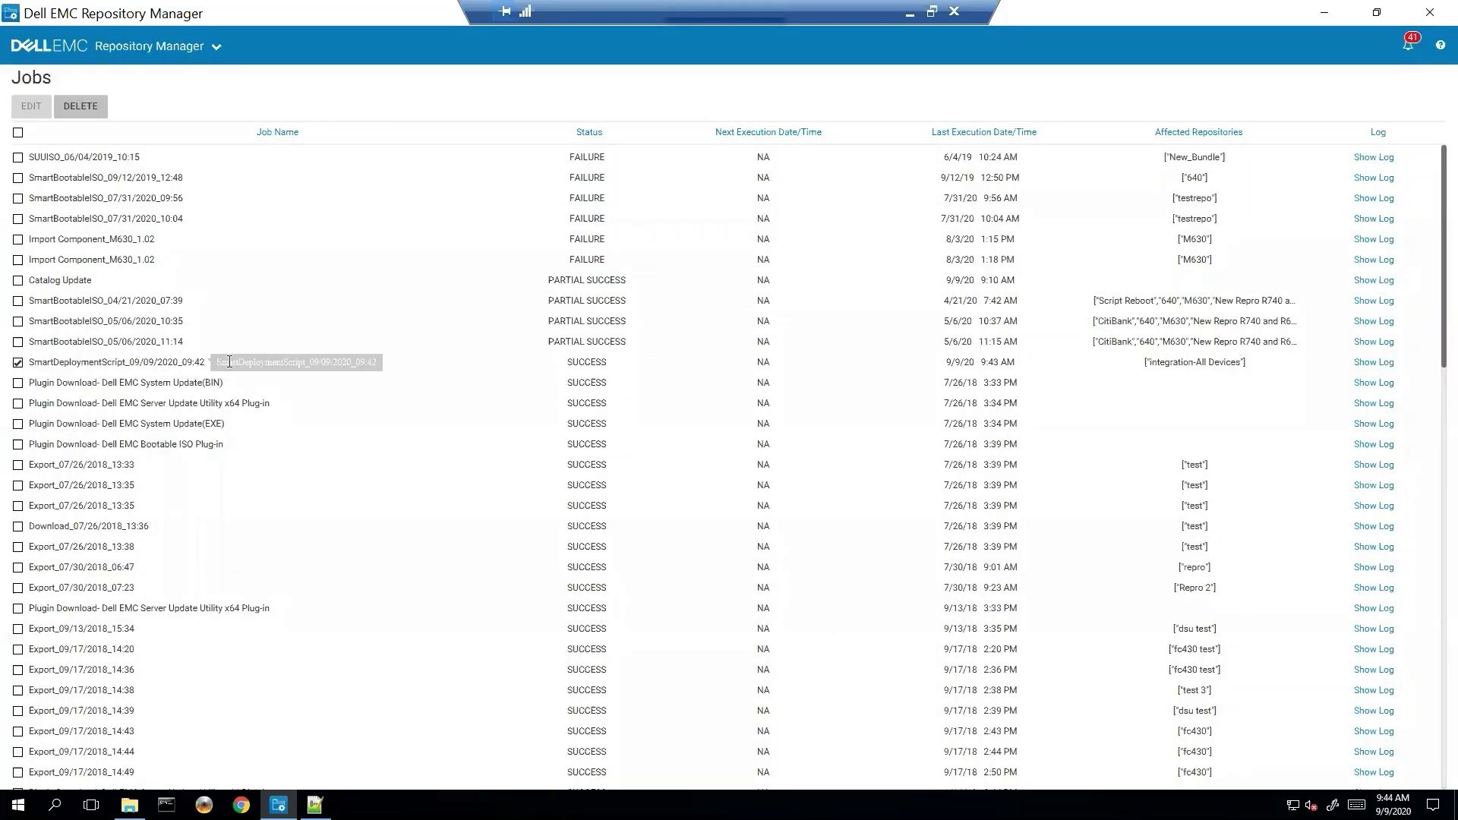
# In File Explorer, review the 8 items in C:\SmartISO\SmartDeploymentScript_09_09_2020_0942, then minimize it.
pyautogui.click(130, 805)
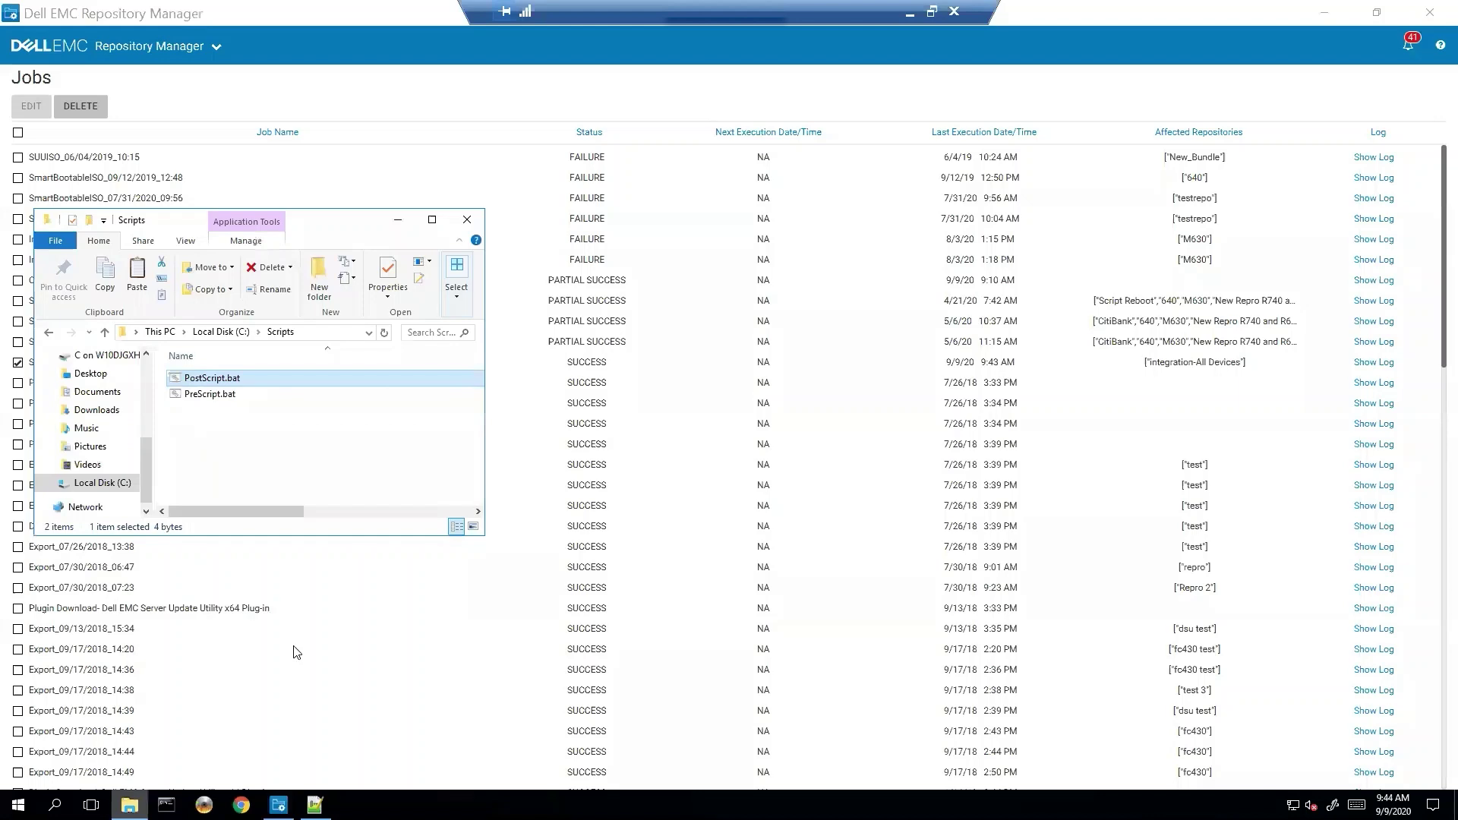
pyautogui.moveTo(314, 219); pyautogui.dragTo(449, 190)
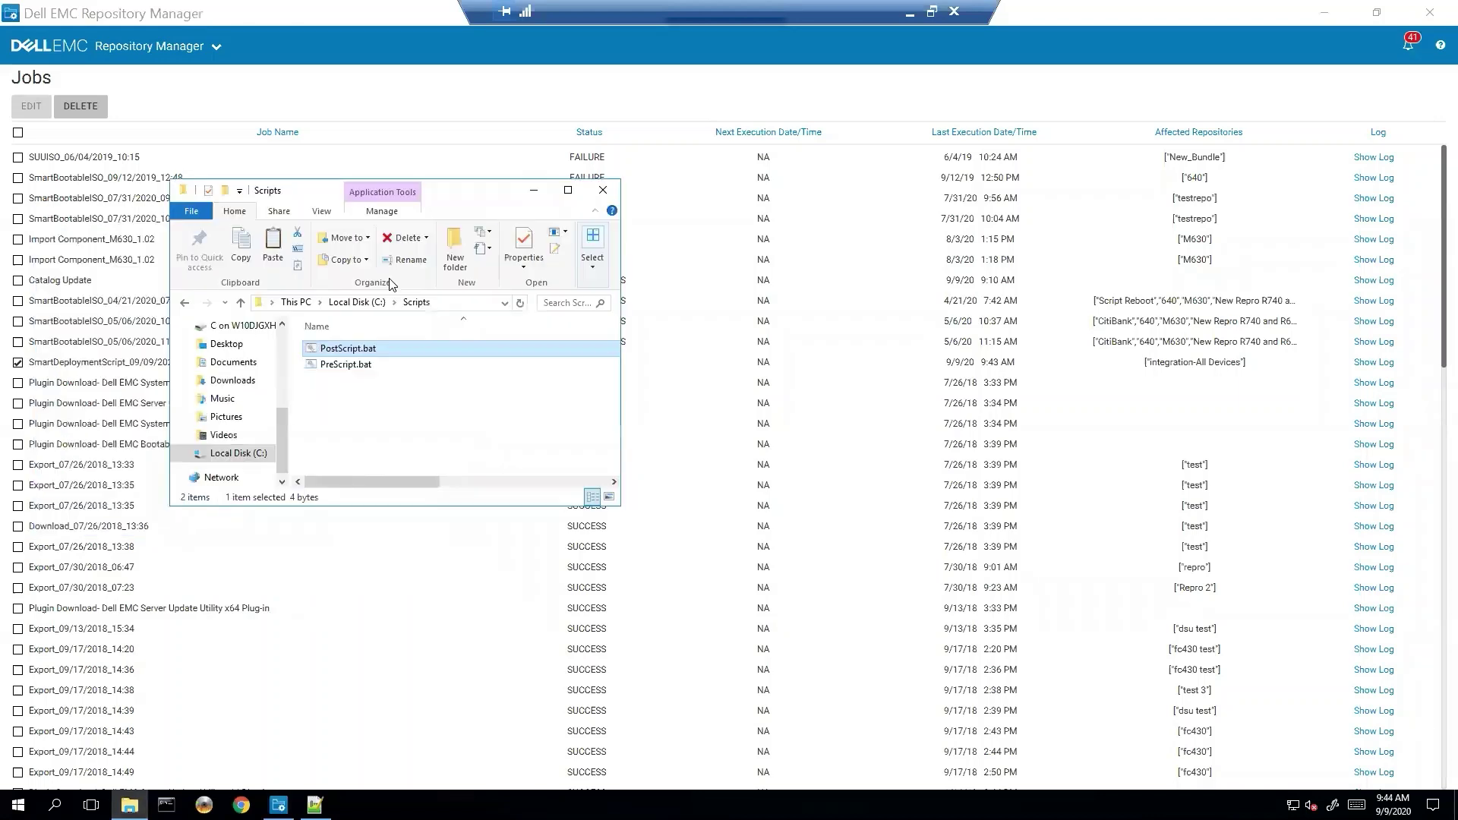
pyautogui.click(357, 302)
pyautogui.scroll(-3, 374, 387)
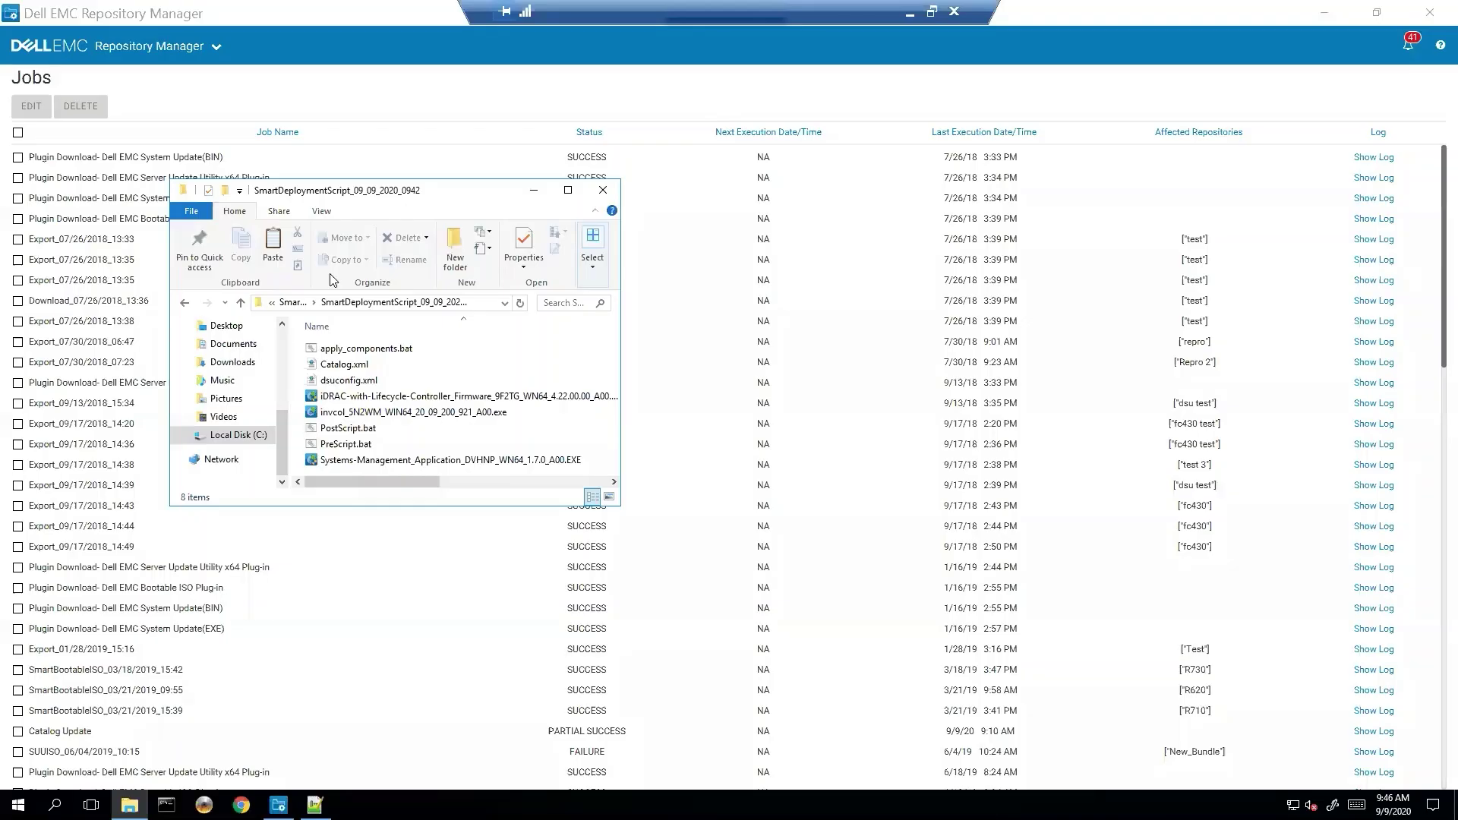
pyautogui.click(296, 303)
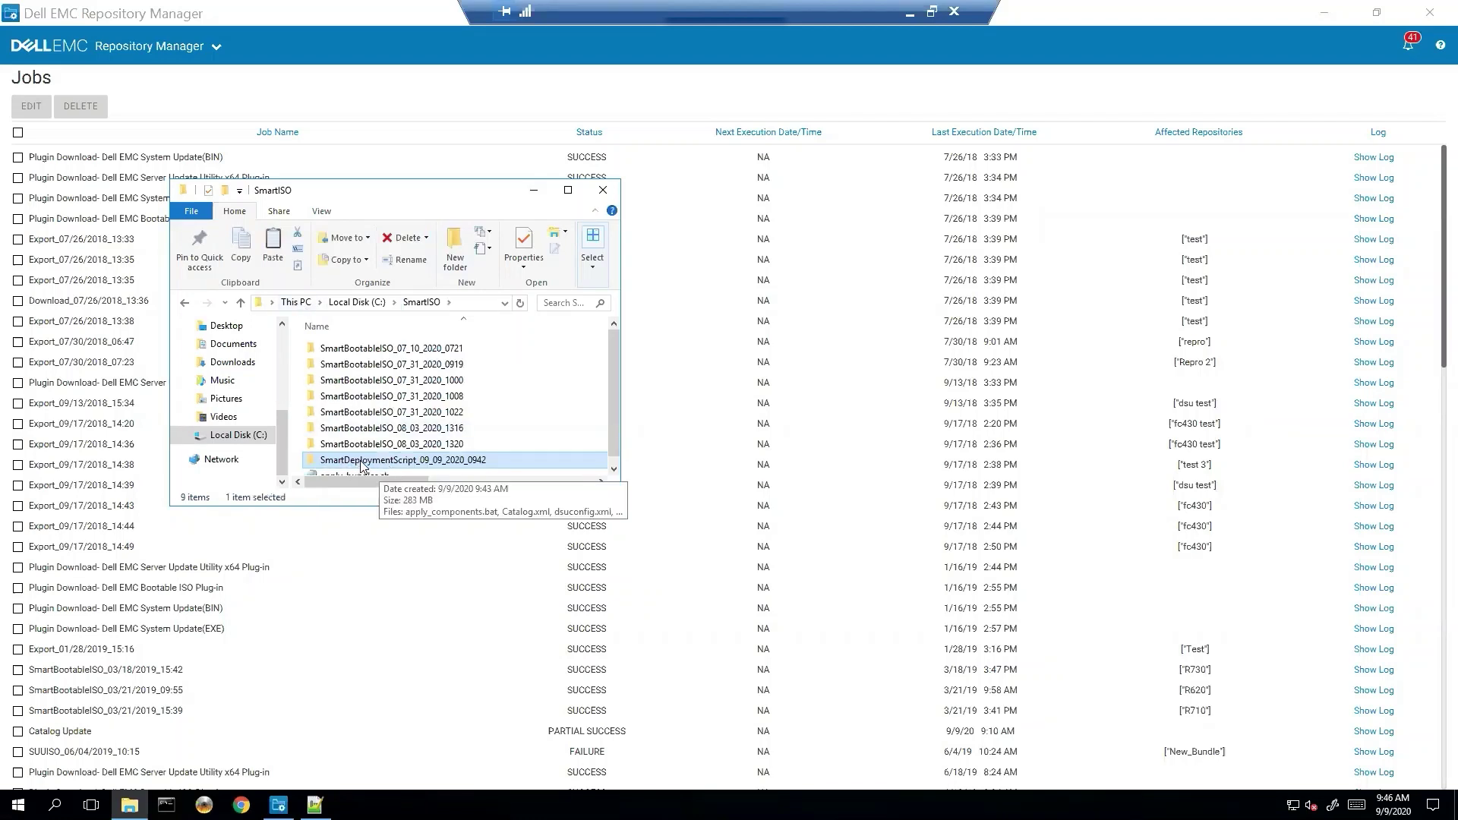
pyautogui.doubleClick(362, 462)
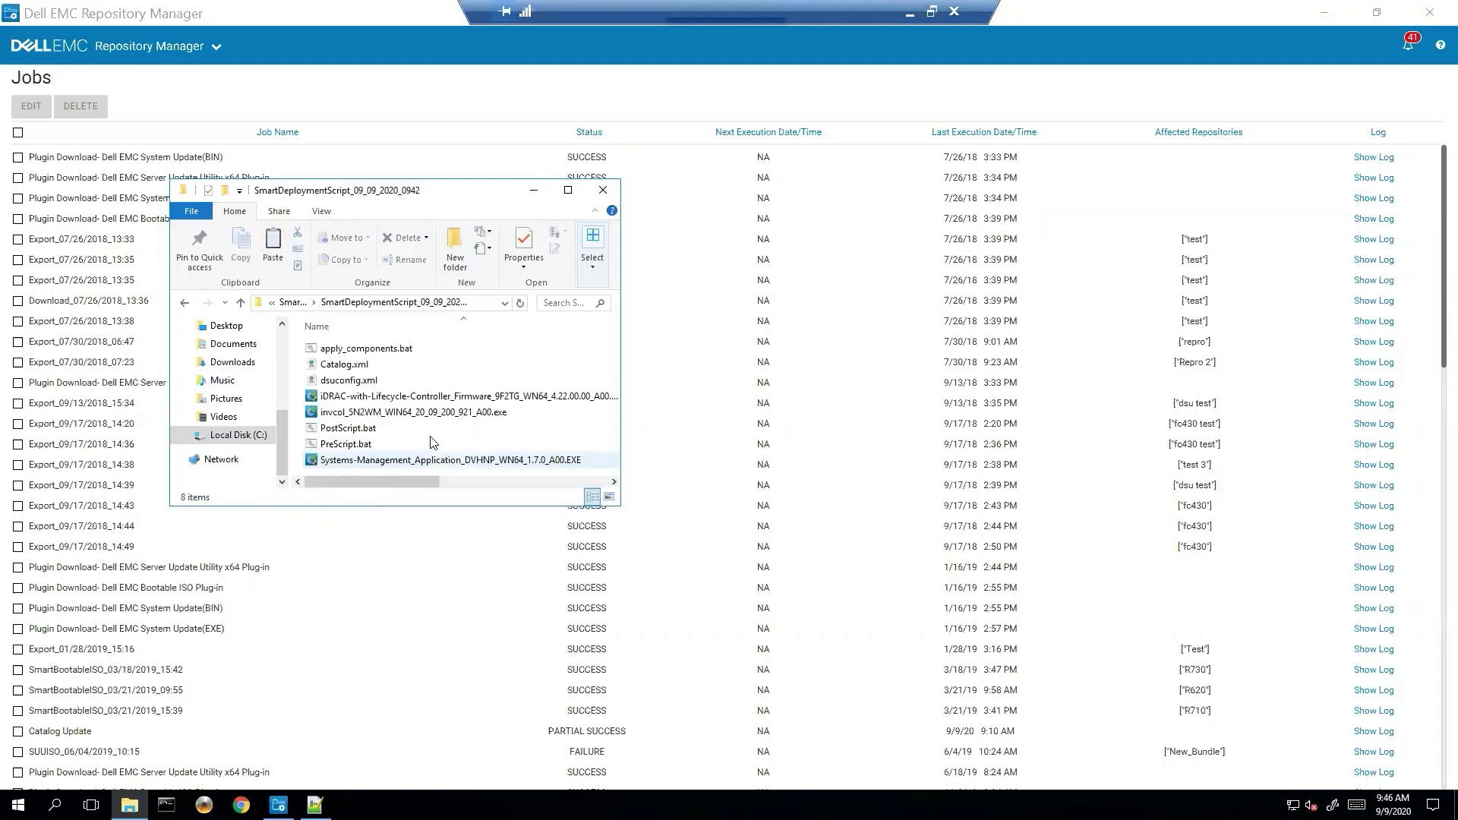
pyautogui.click(567, 190)
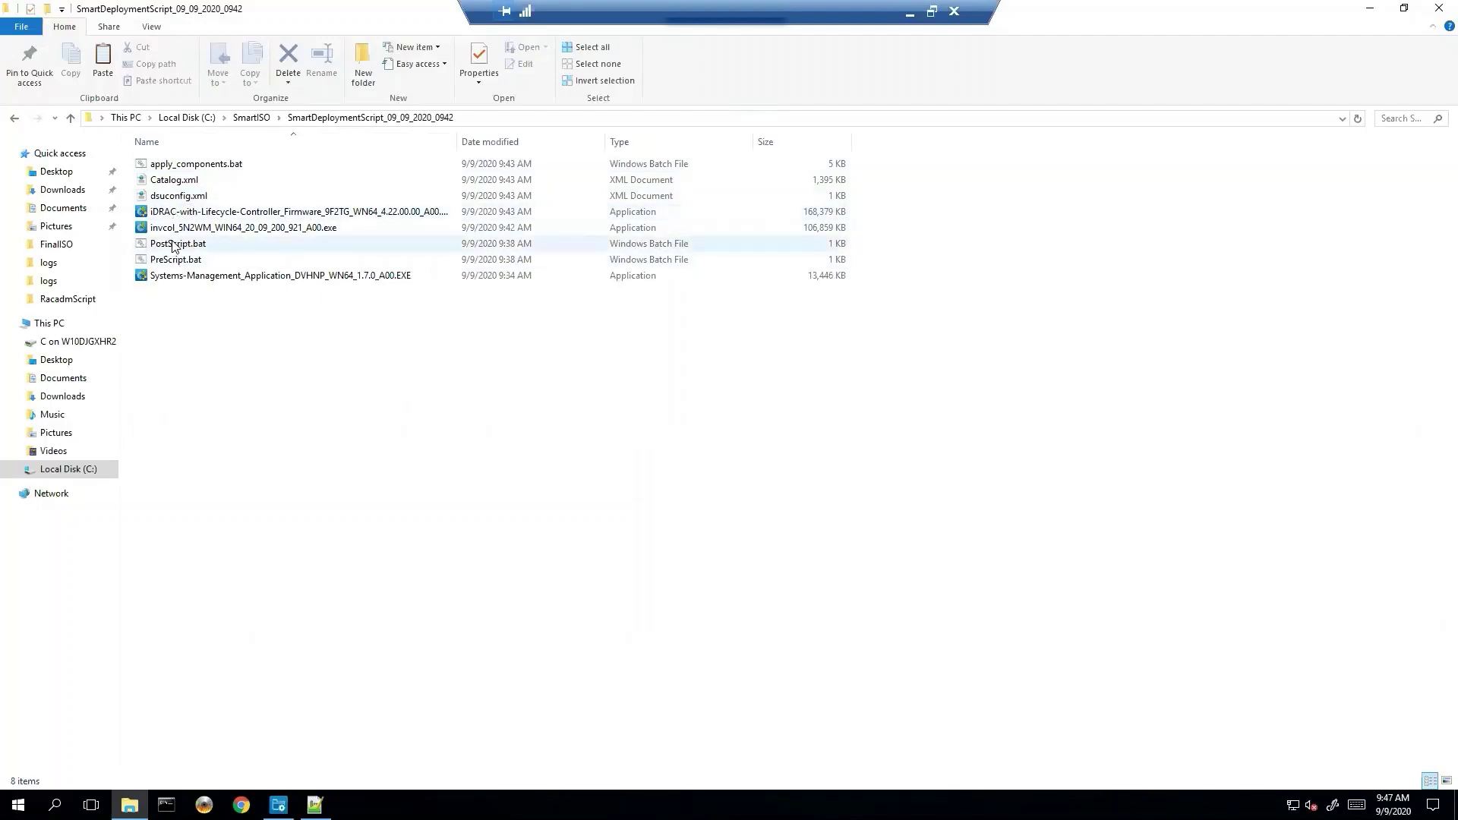
pyautogui.click(1370, 14)
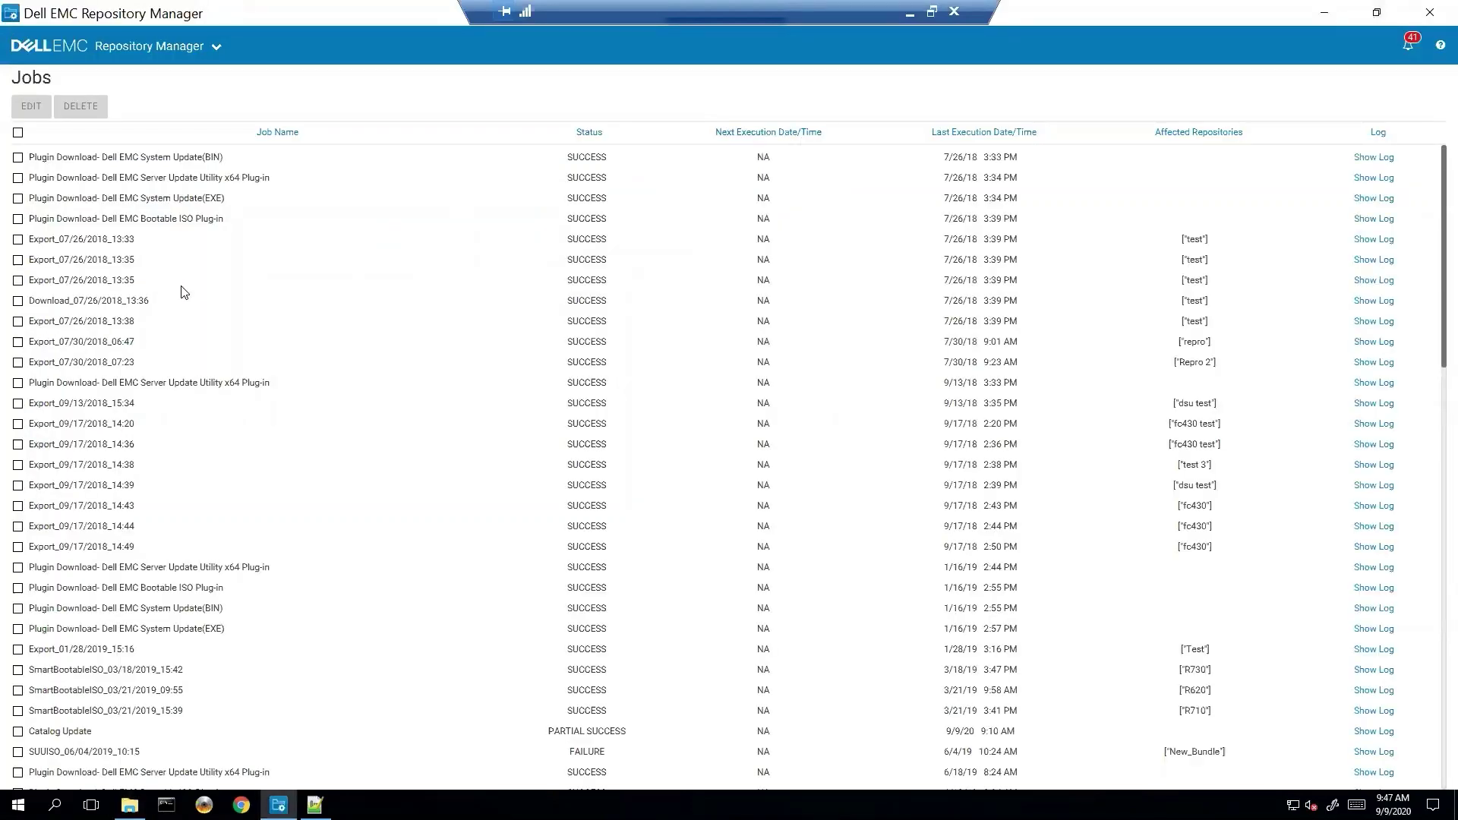